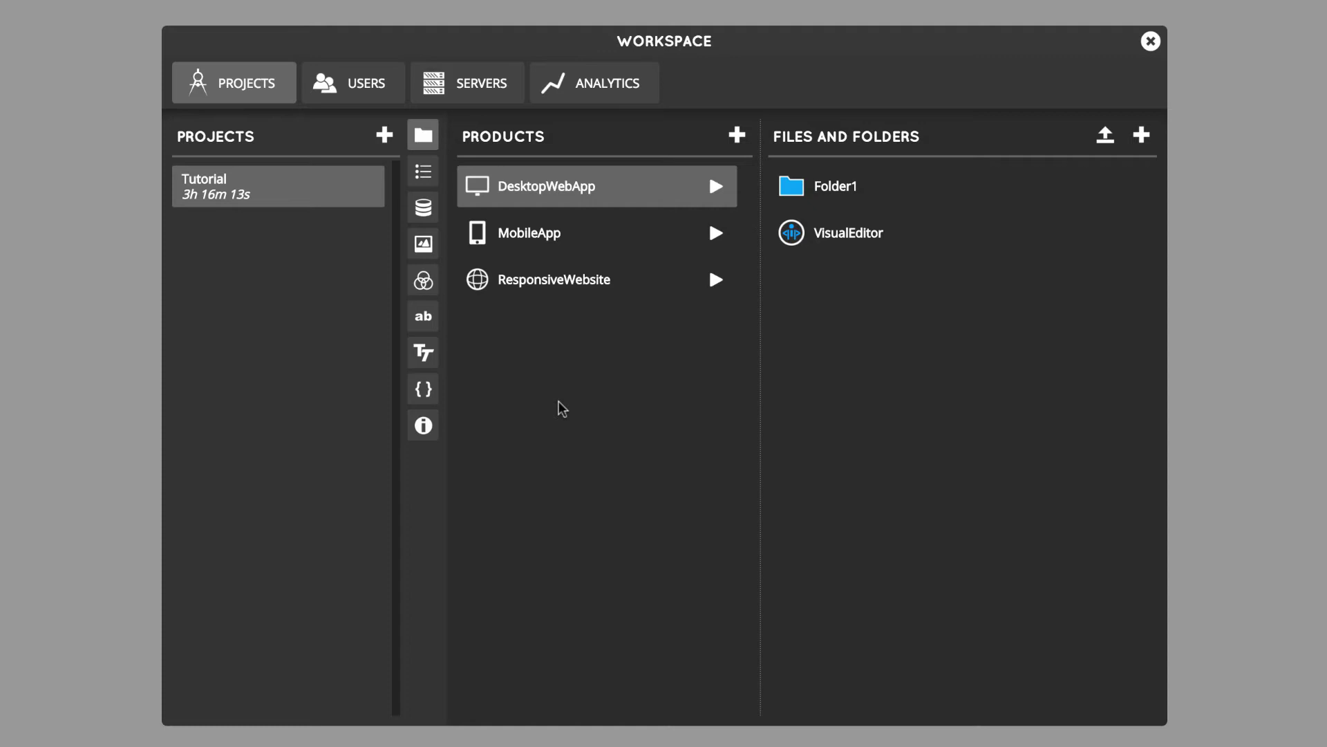
- Open the Customer user profile and disable its permissions for editing CSS, JS and PHP files in web and mobile web apps
left_click(372, 100)
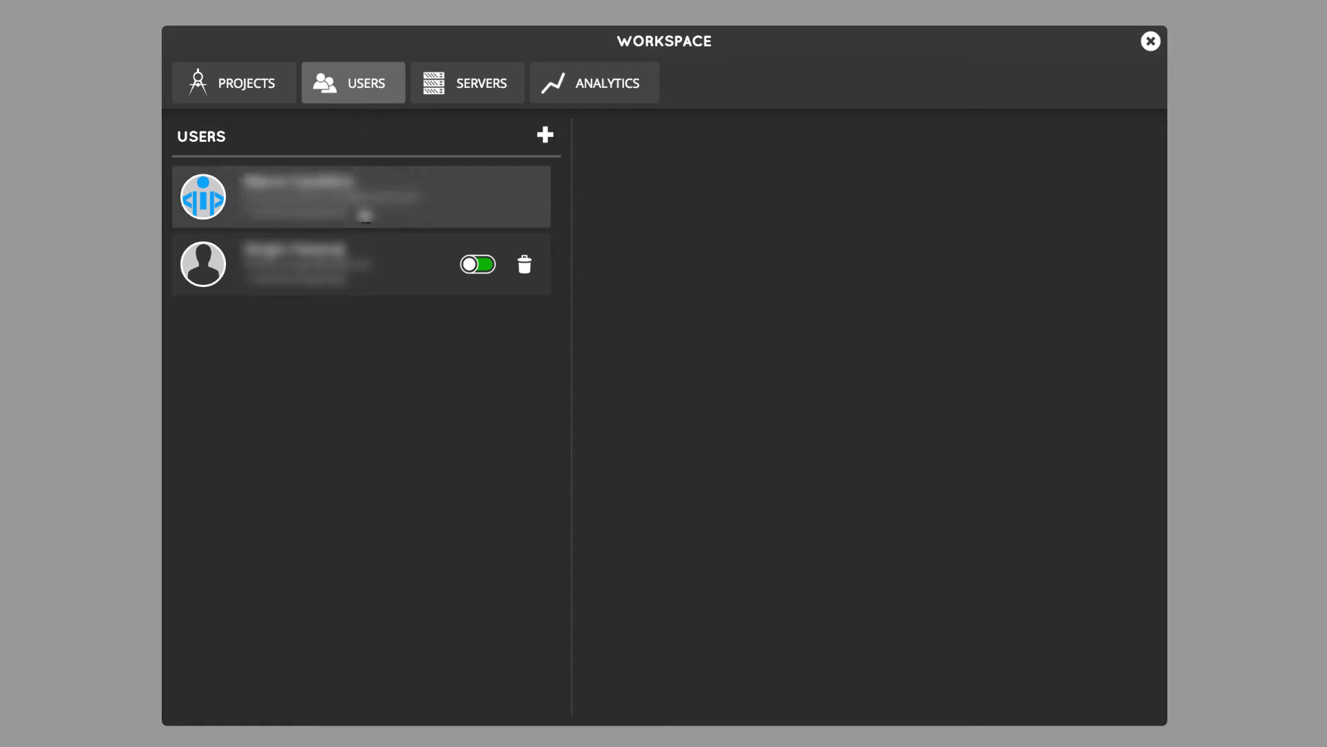
left_click(342, 273)
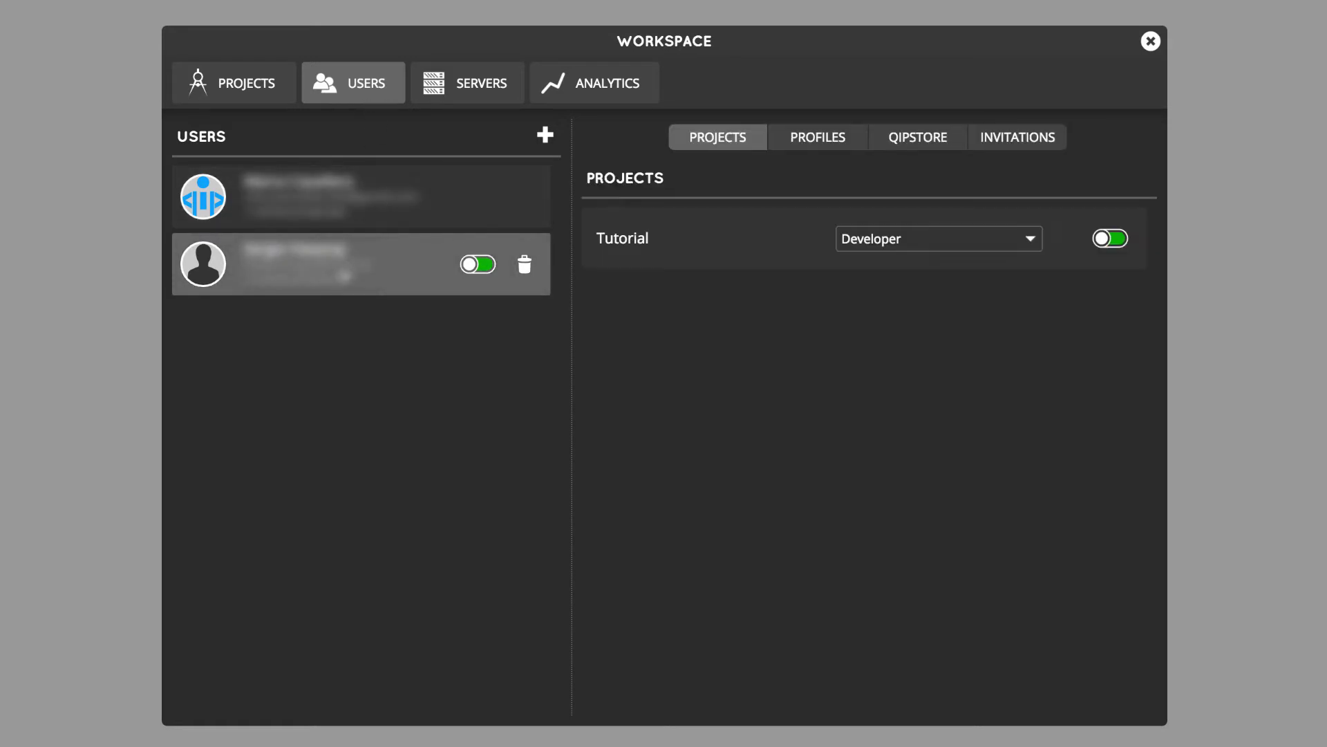
left_click(802, 146)
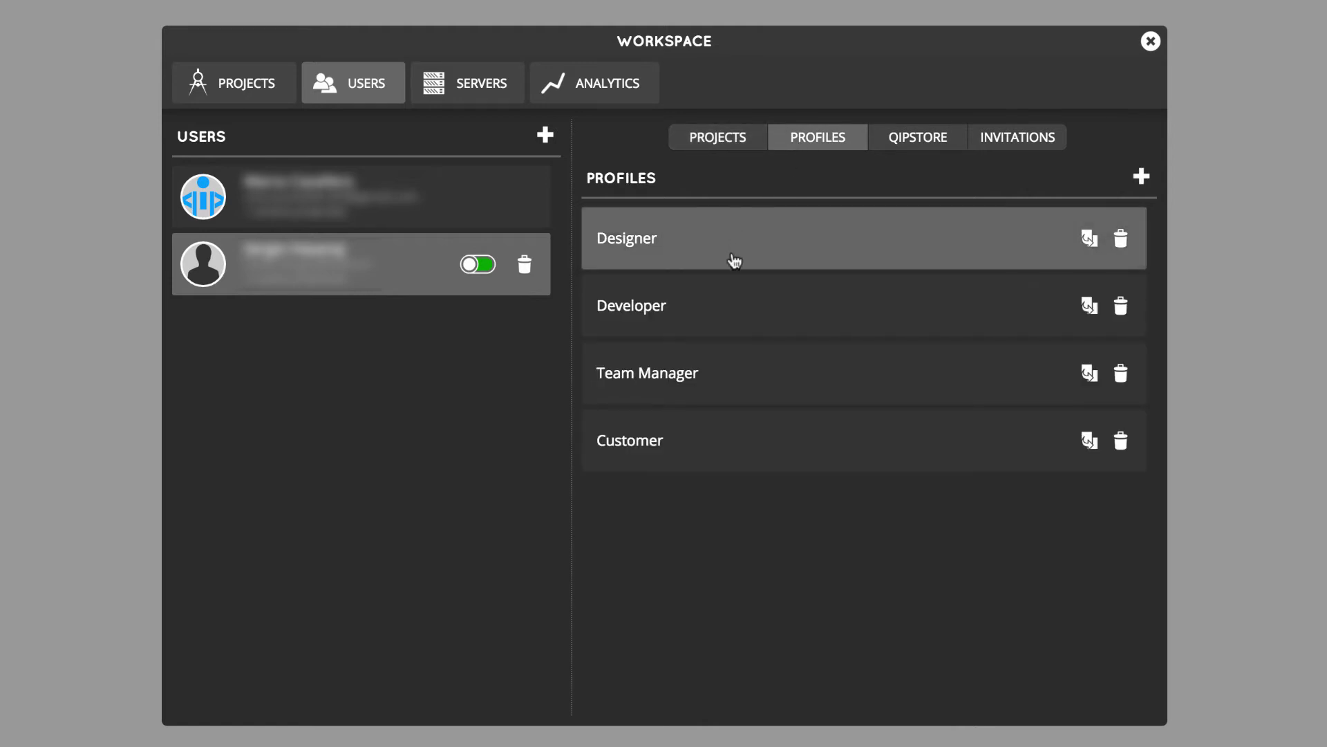
left_click(719, 443)
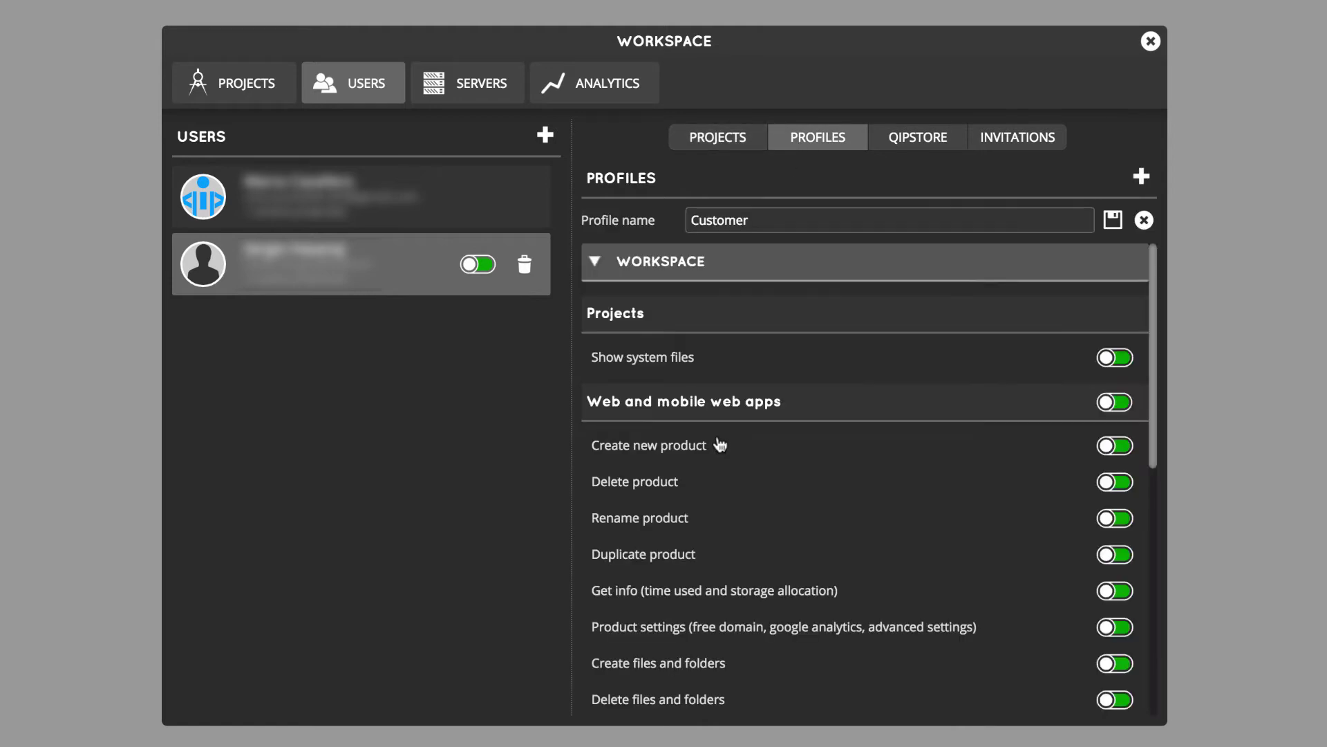
scroll(899, 448, "down", 6)
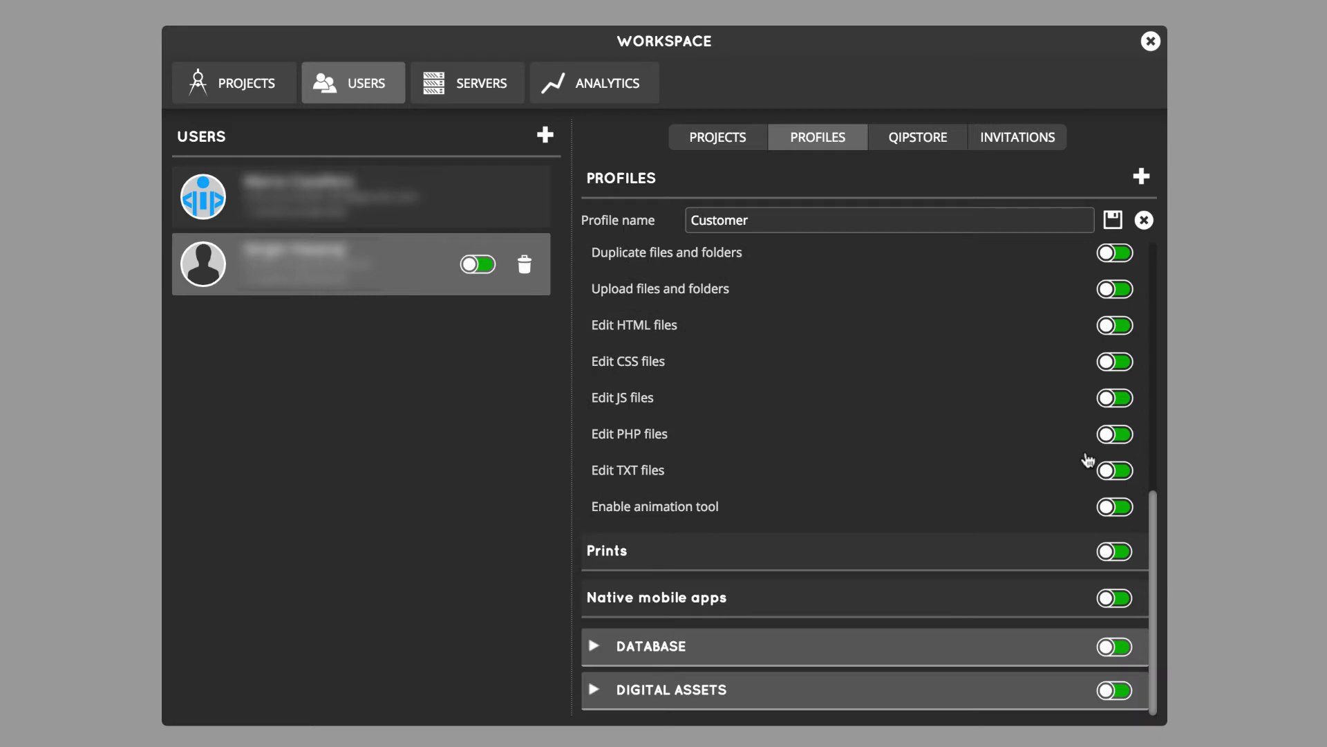
left_click(1109, 363)
left_click(1107, 399)
left_click(1106, 436)
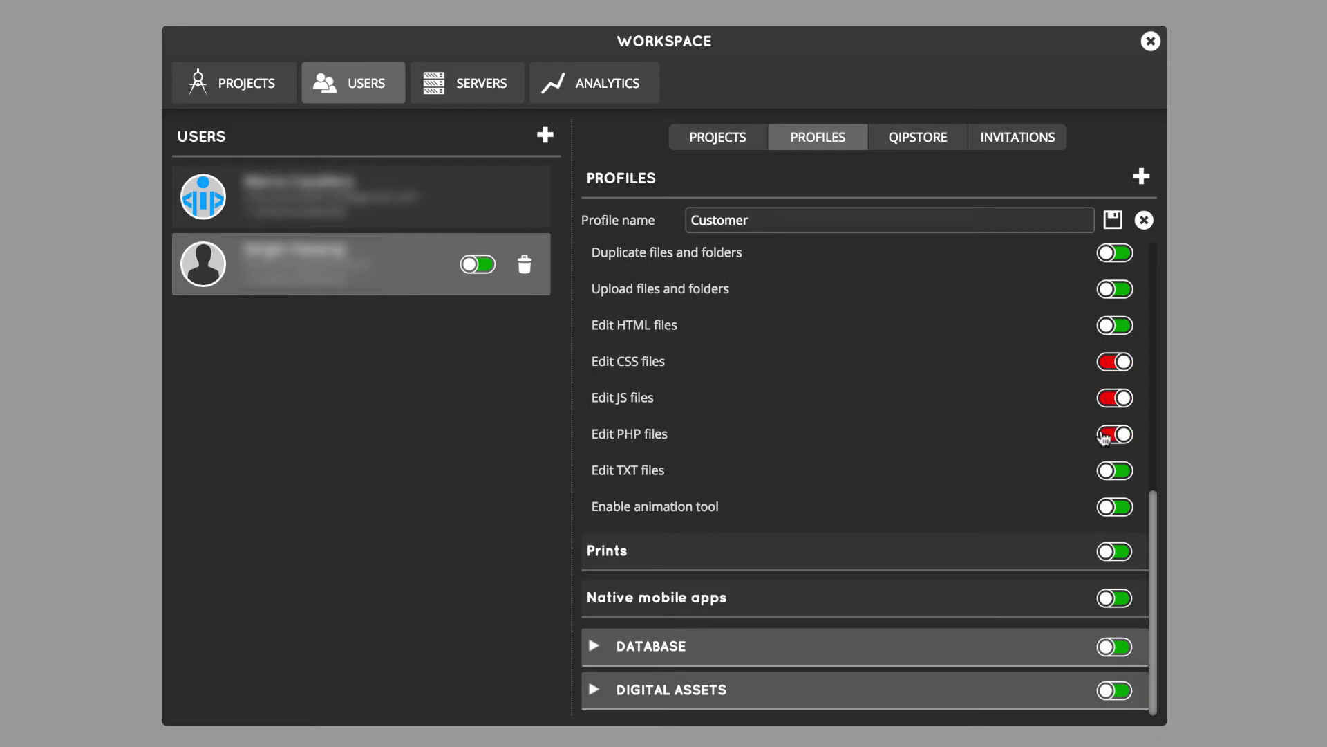
- Review the server binding instructions and the workspace's analytics filters
left_click(481, 90)
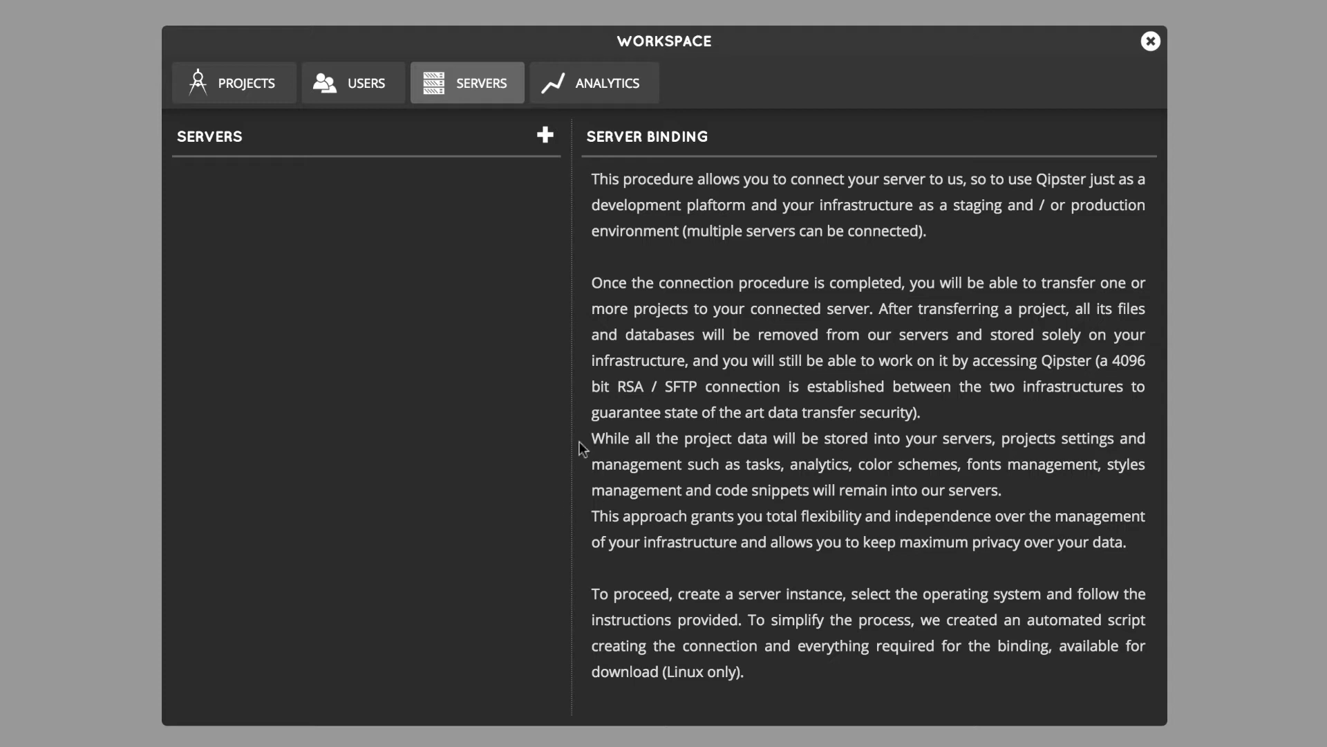
left_click(590, 97)
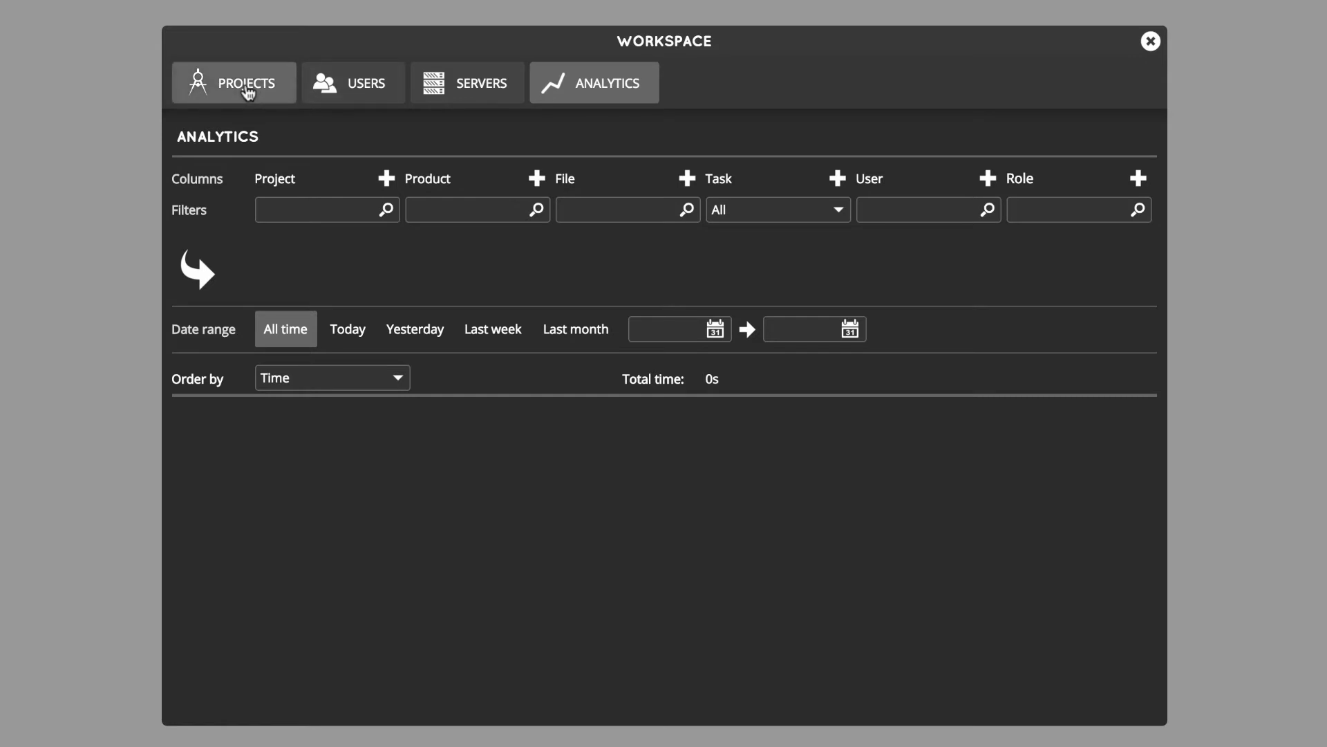
- Return to the projects and look over the Tutorial project's products and the files and folders of DesktopWebApp
left_click(247, 89)
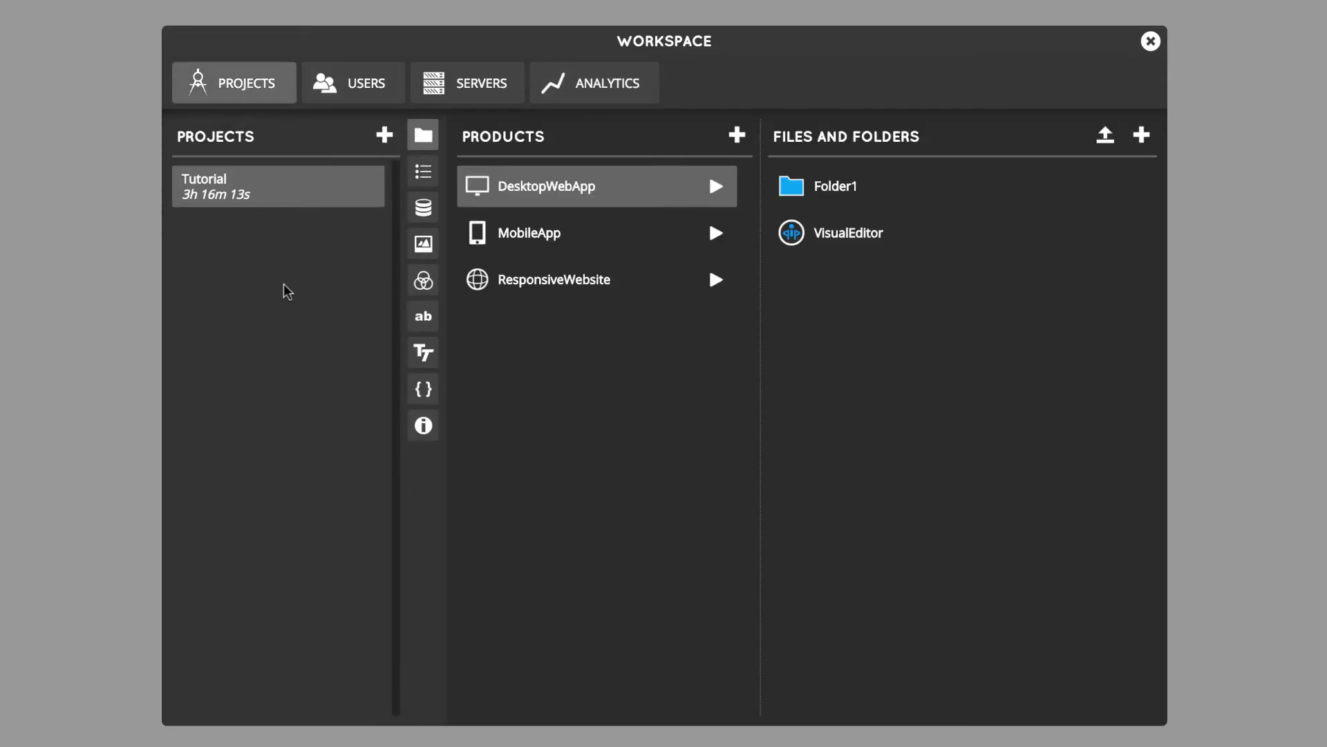
mouse_move(246, 196)
mouse_move(542, 187)
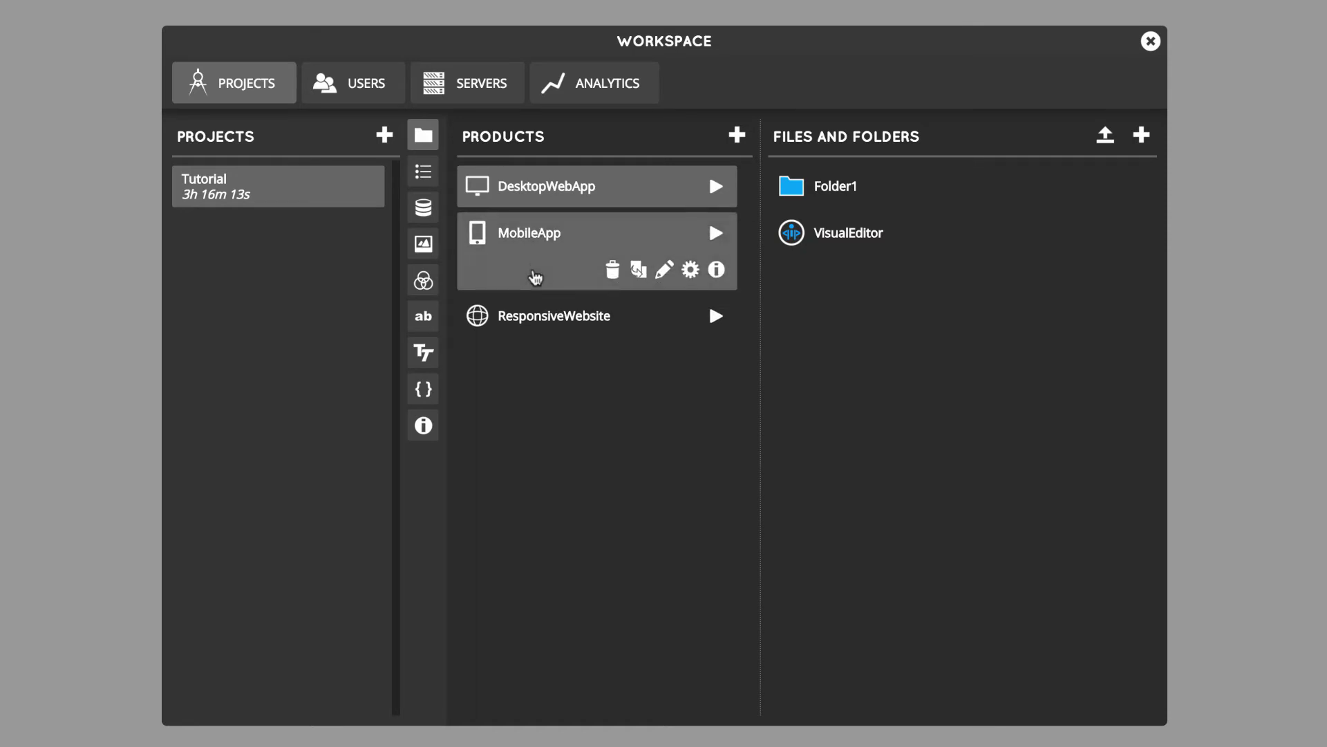
mouse_move(534, 323)
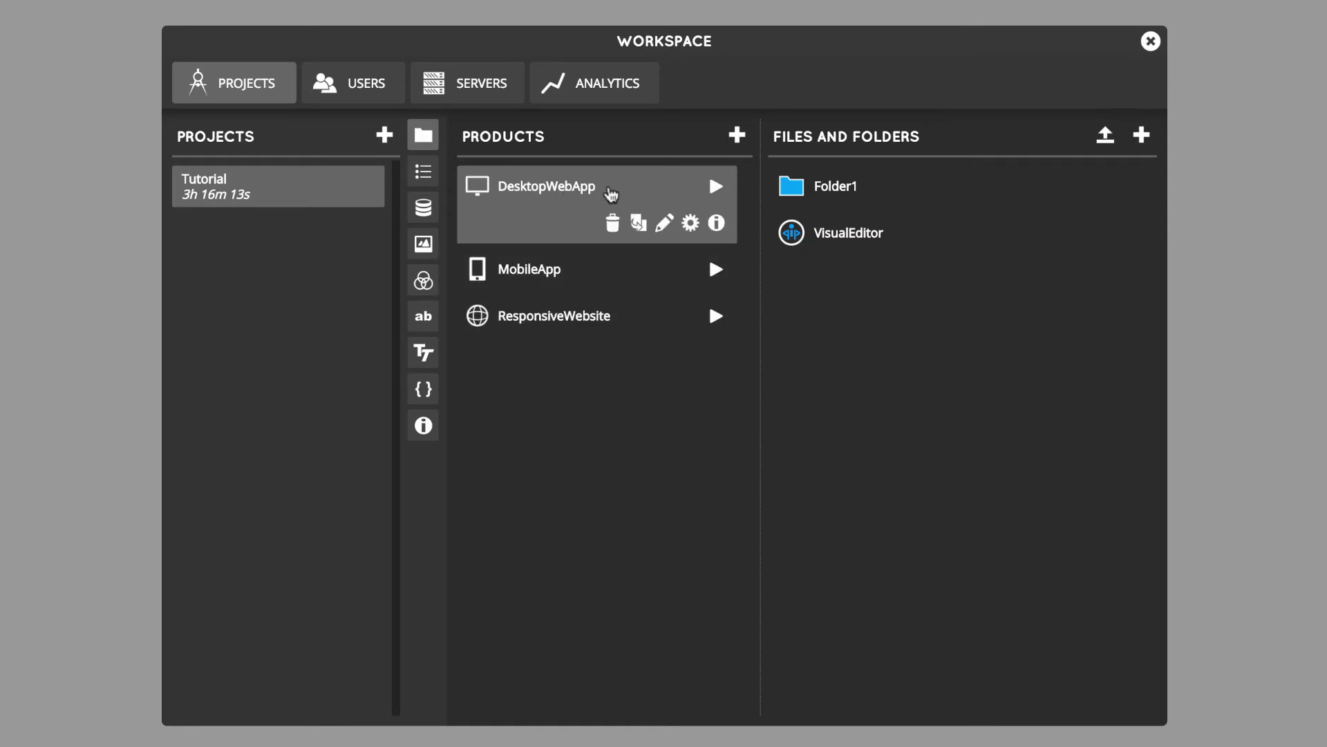
mouse_move(885, 186)
mouse_move(877, 267)
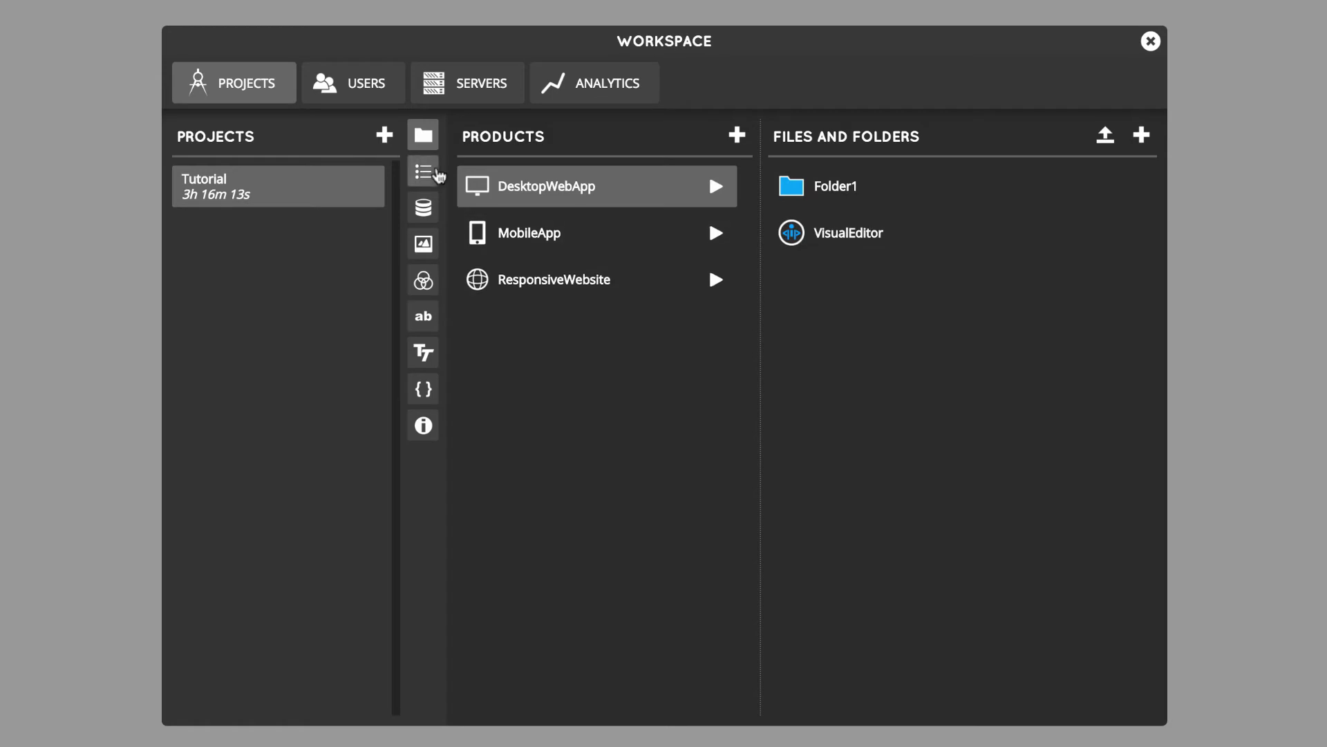
- Review the Tutorial project's textual and visual to-dos, and list the tables and views of the data1 database
left_click(437, 172)
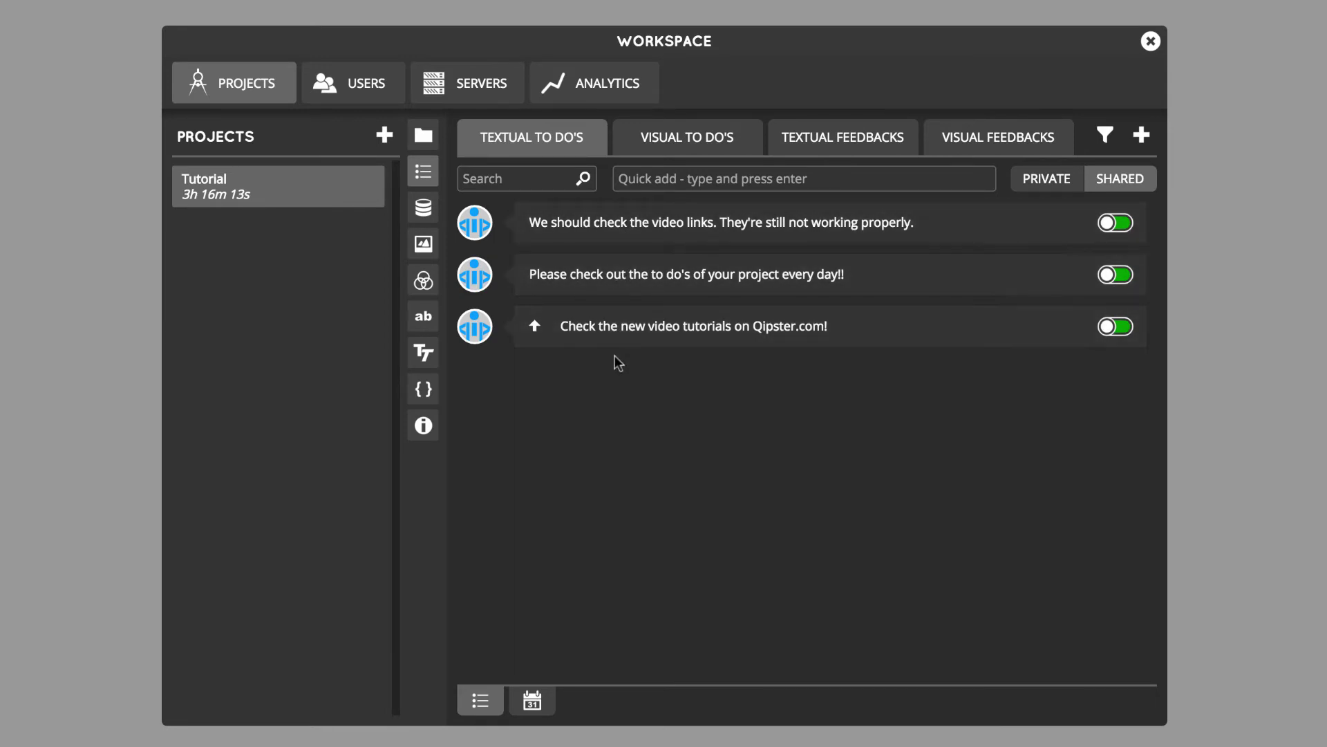
left_click(662, 143)
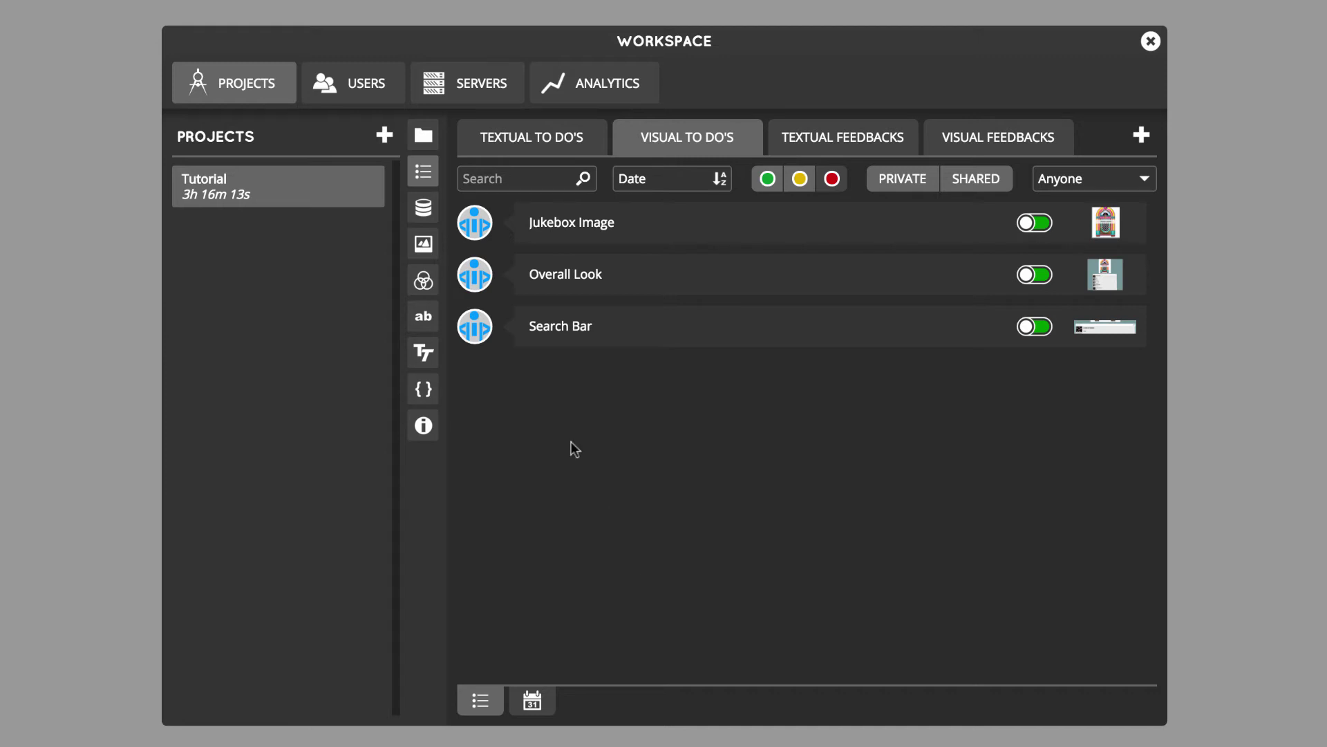
left_click(425, 217)
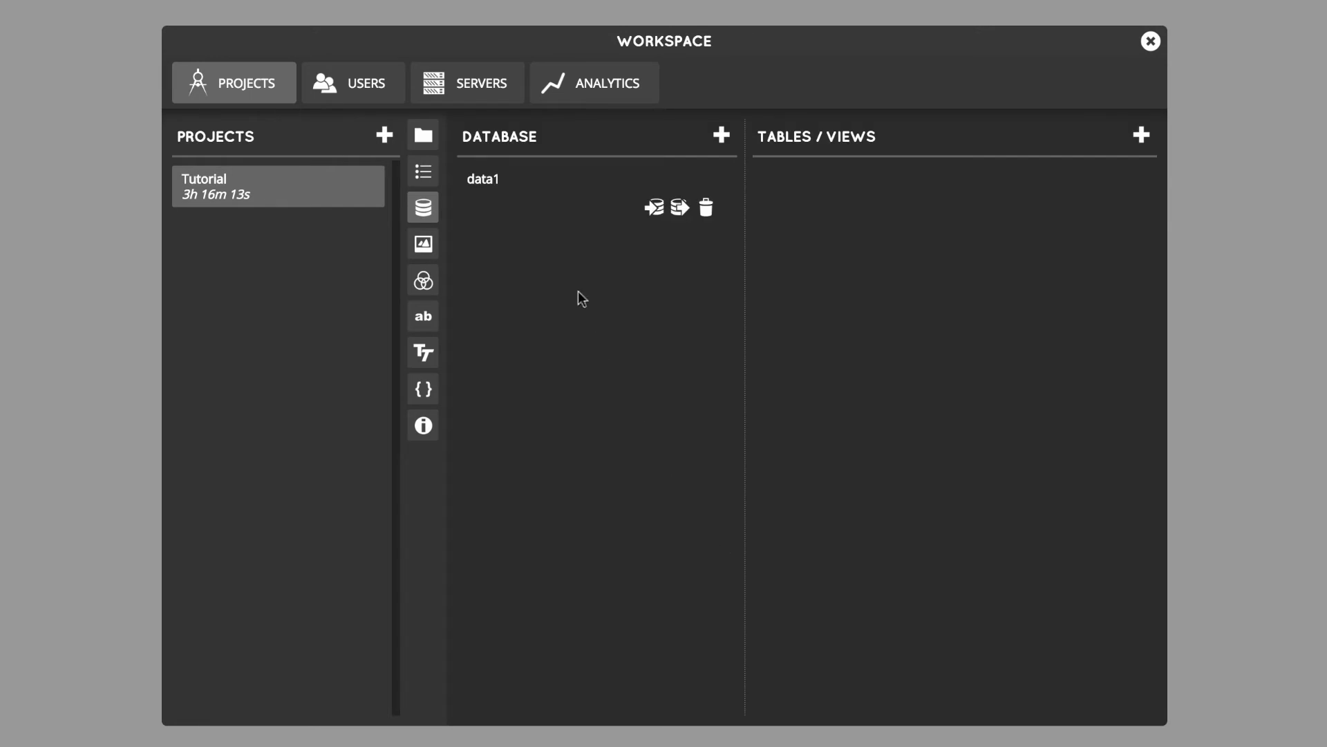
left_click(510, 207)
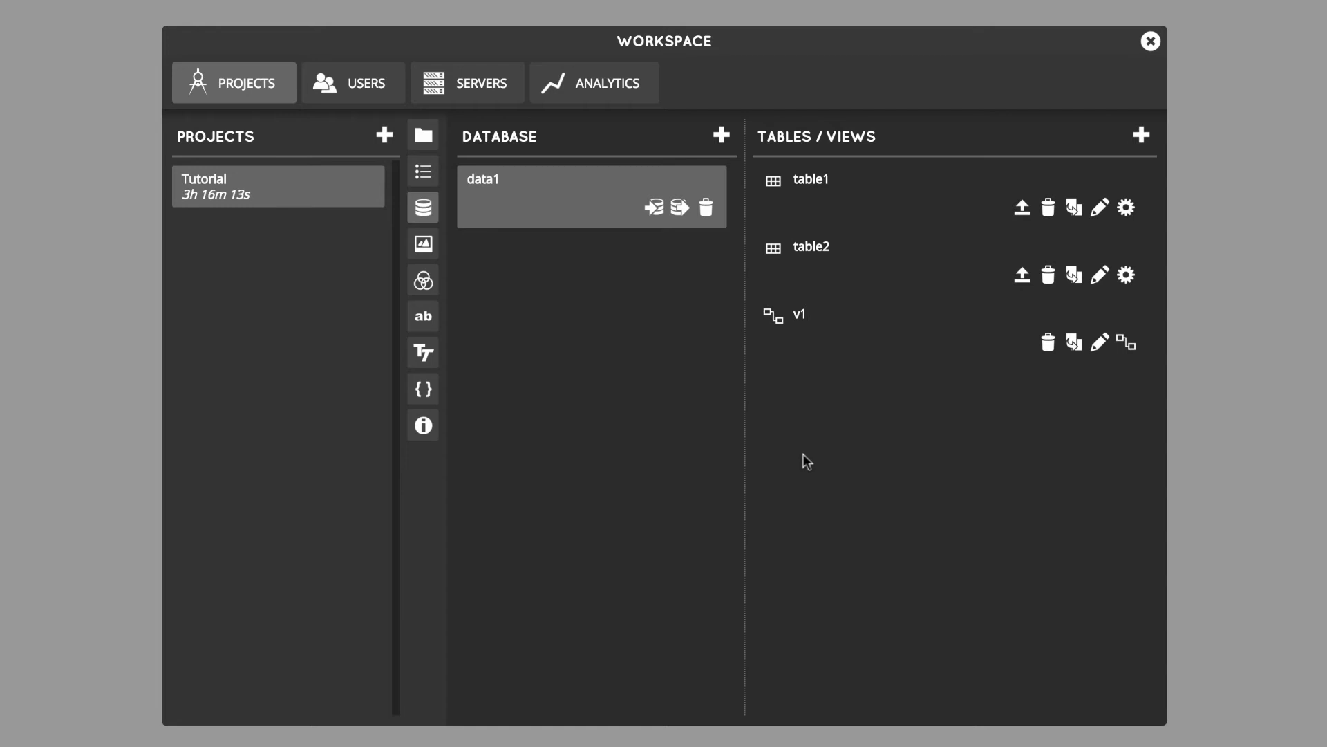
- Inspect the file information of the Moscow.jpg picture among the digital assets, and return to the web image search
left_click(419, 247)
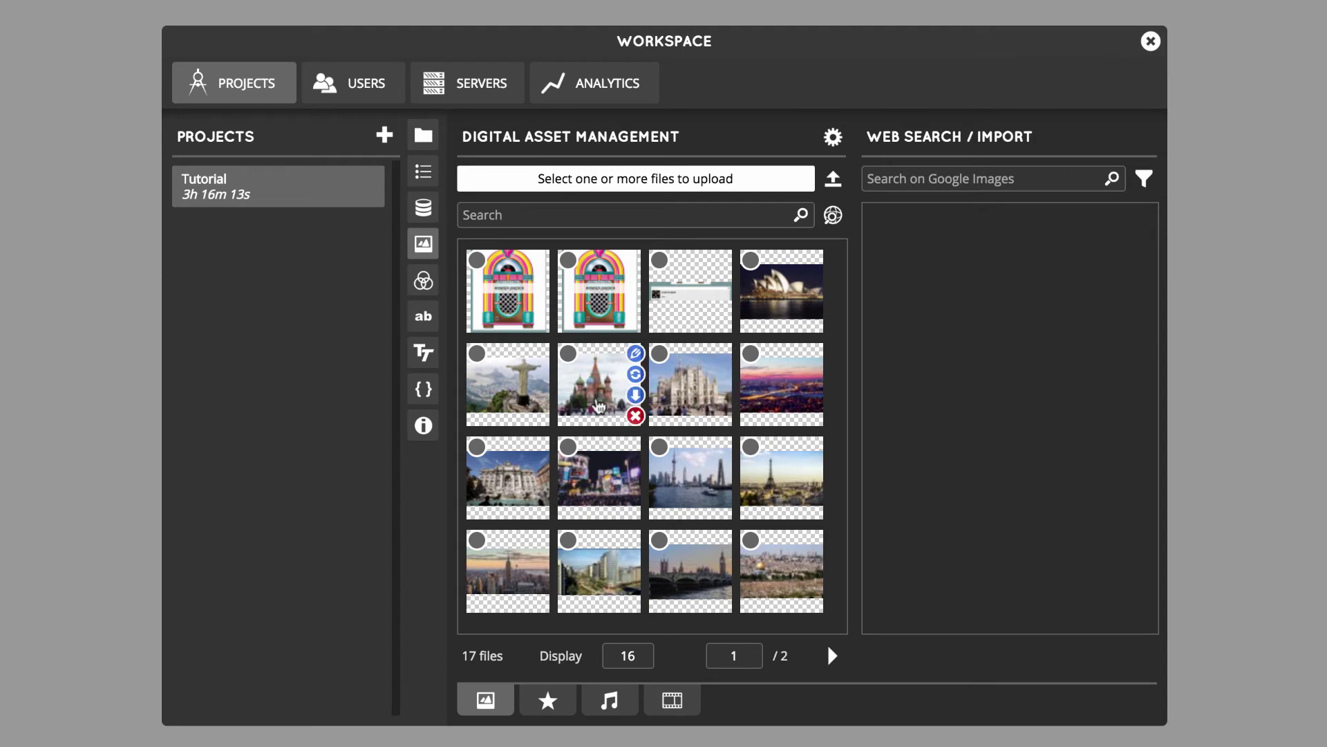
left_click(573, 367)
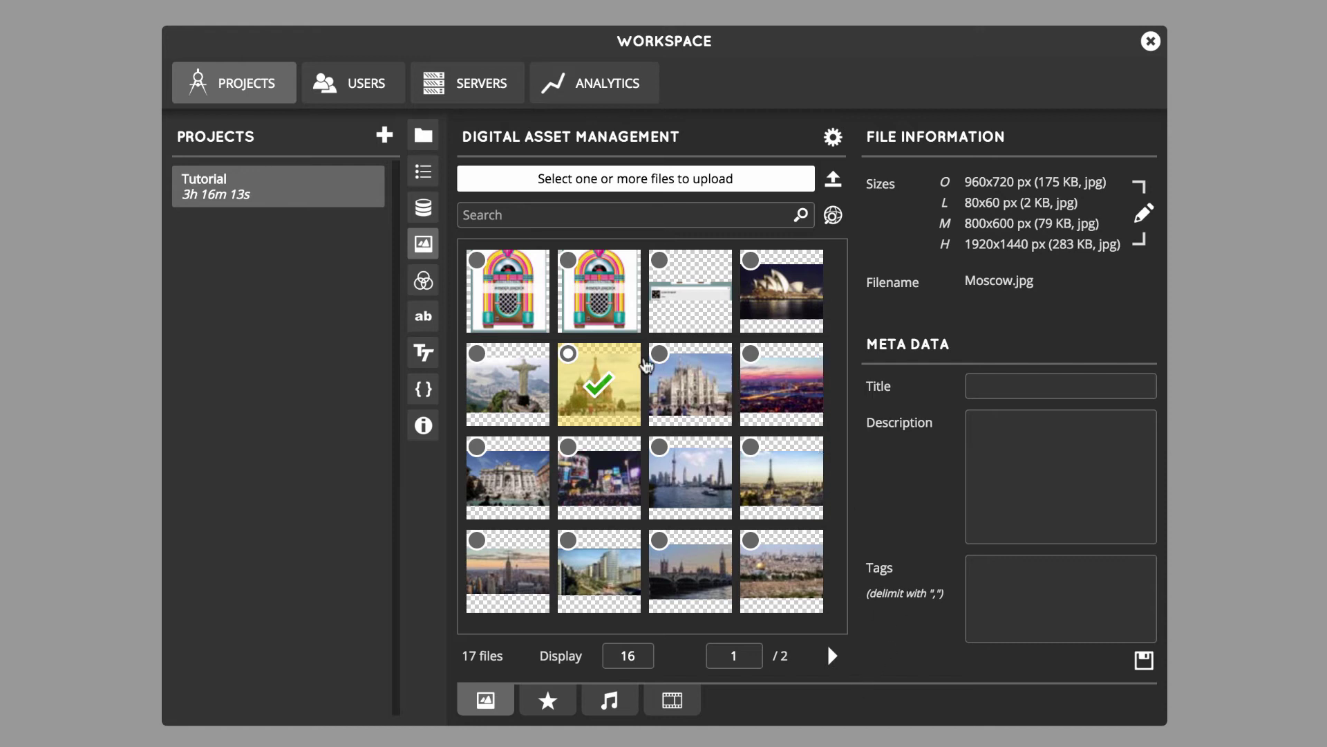
left_click(571, 357)
left_click(908, 179)
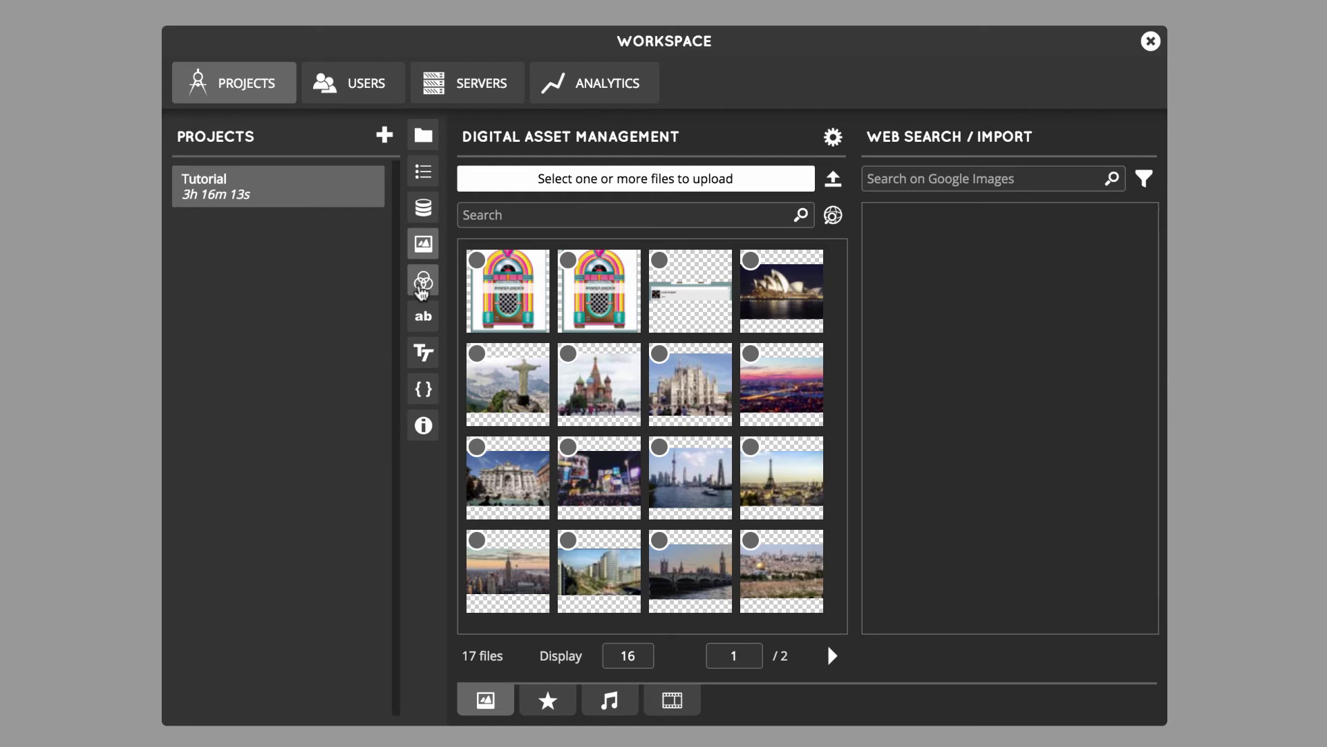
- Load the pink color set, apply the Analogous rule to it, and shift its base color to about 8FFFCE
left_click(421, 284)
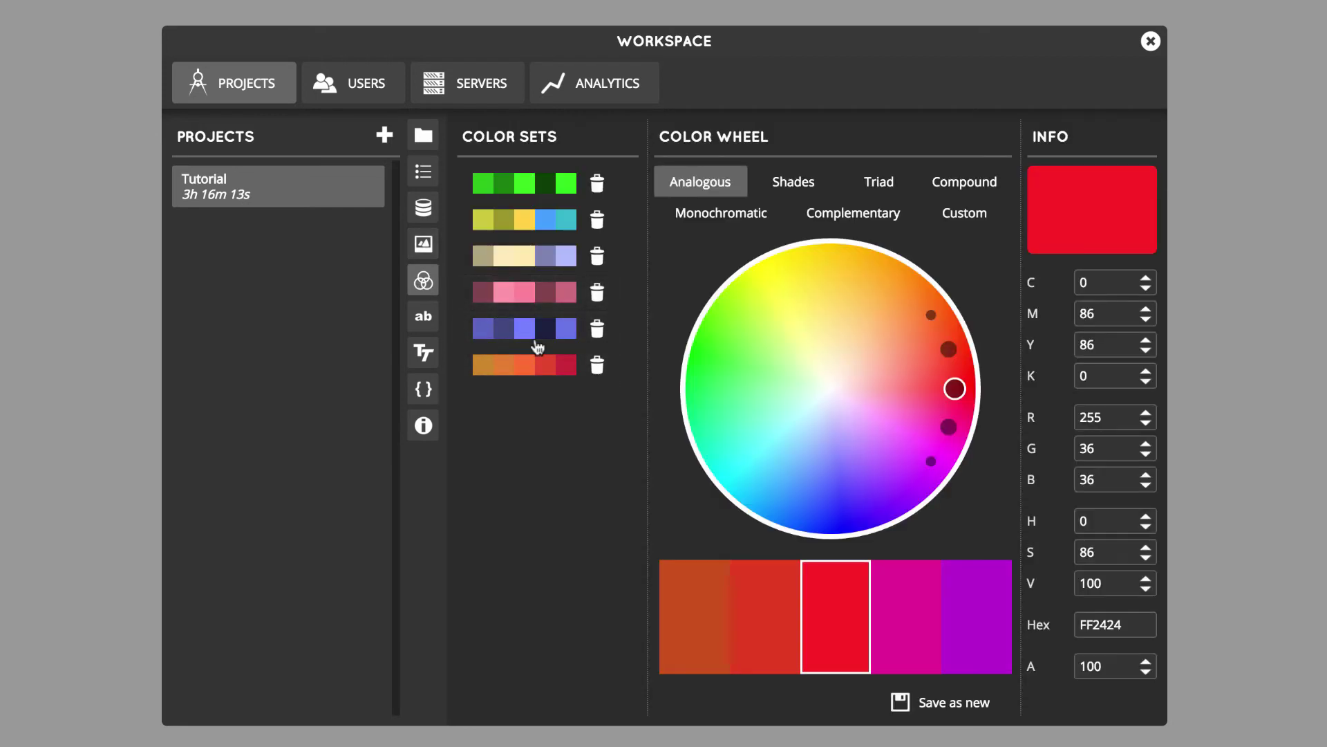
left_click(528, 219)
left_click(521, 255)
left_click(516, 293)
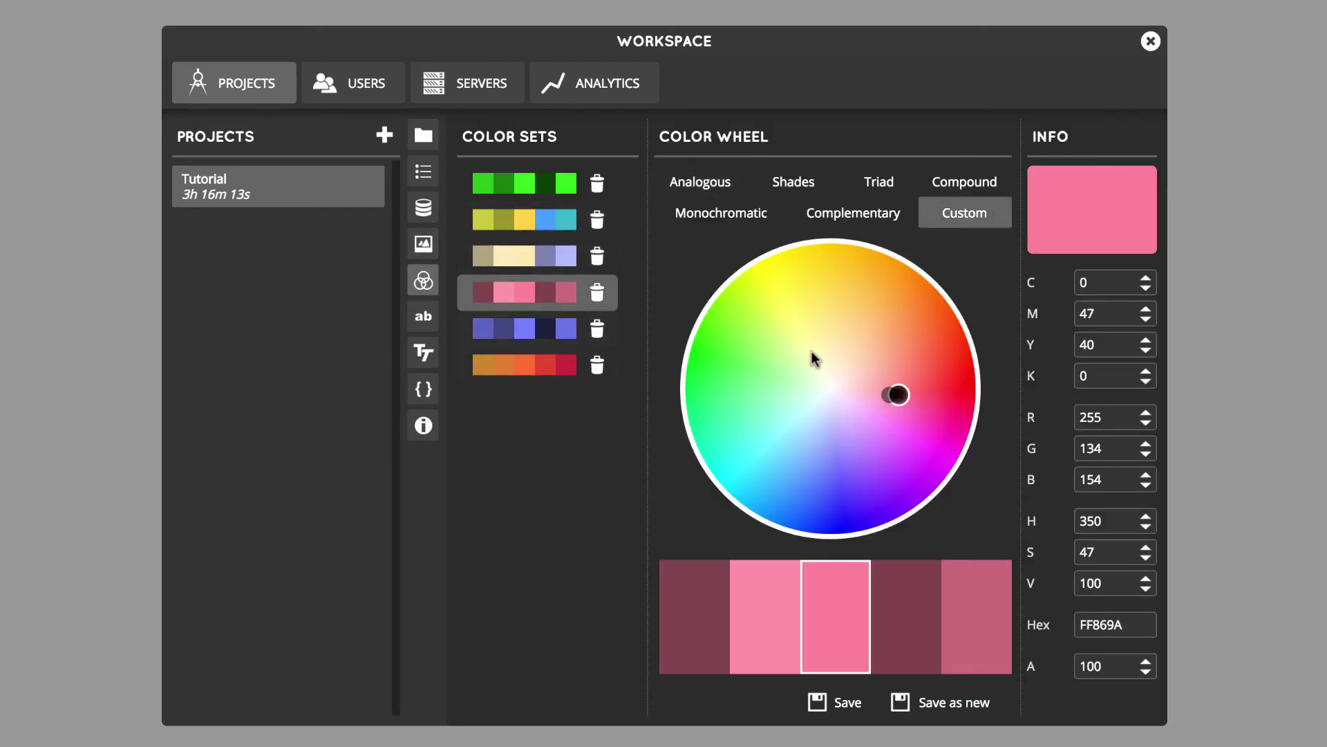
left_click(721, 185)
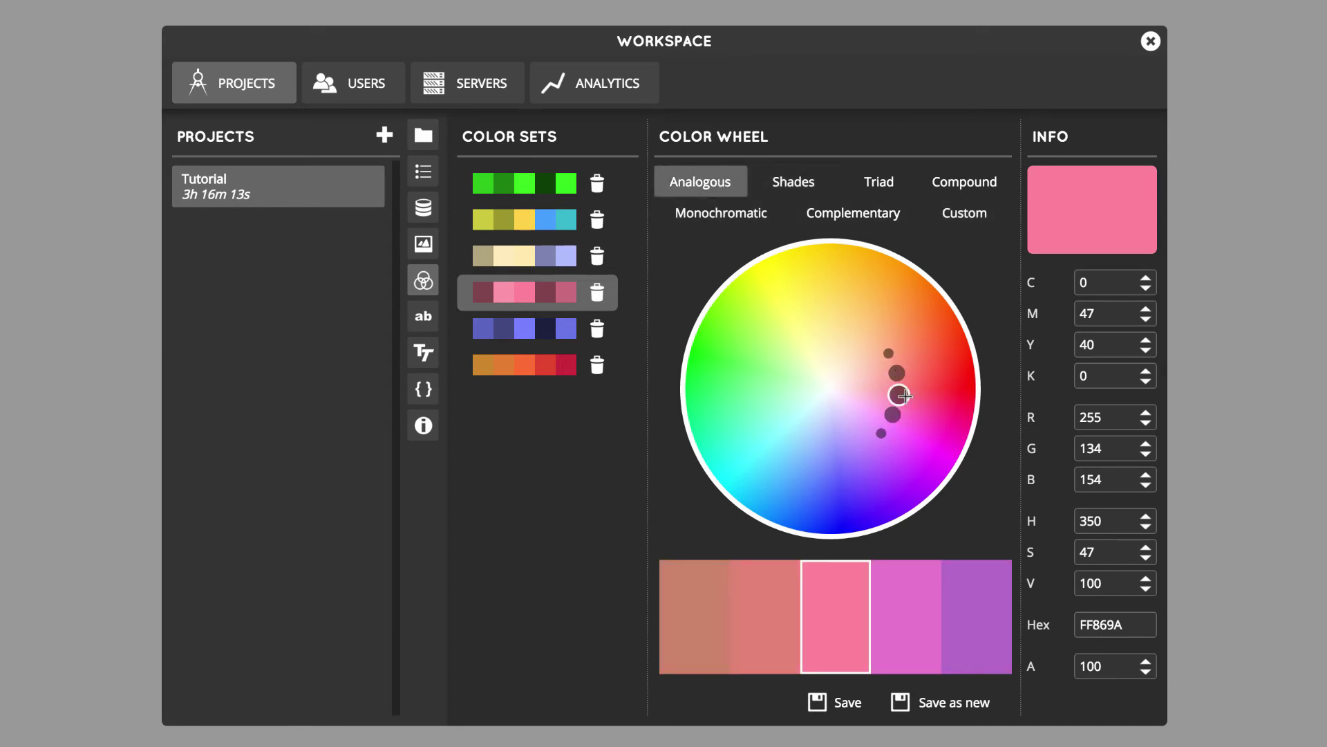
mouse_move(900, 395)
left_mouse_down()
mouse_move(711, 335)
mouse_move(927, 327)
mouse_move(771, 412)
left_mouse_up()
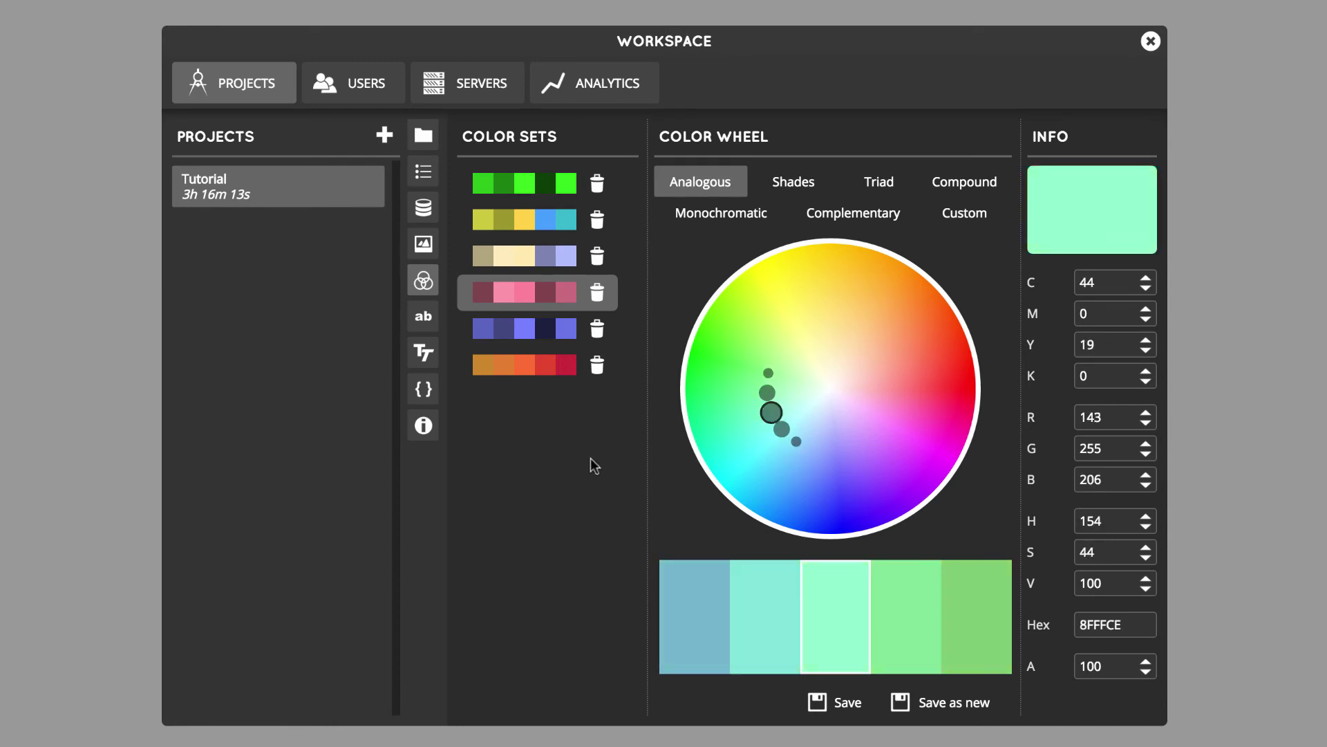
- Preview the embedded 20 db font as sample text and examine its character map
left_click(424, 316)
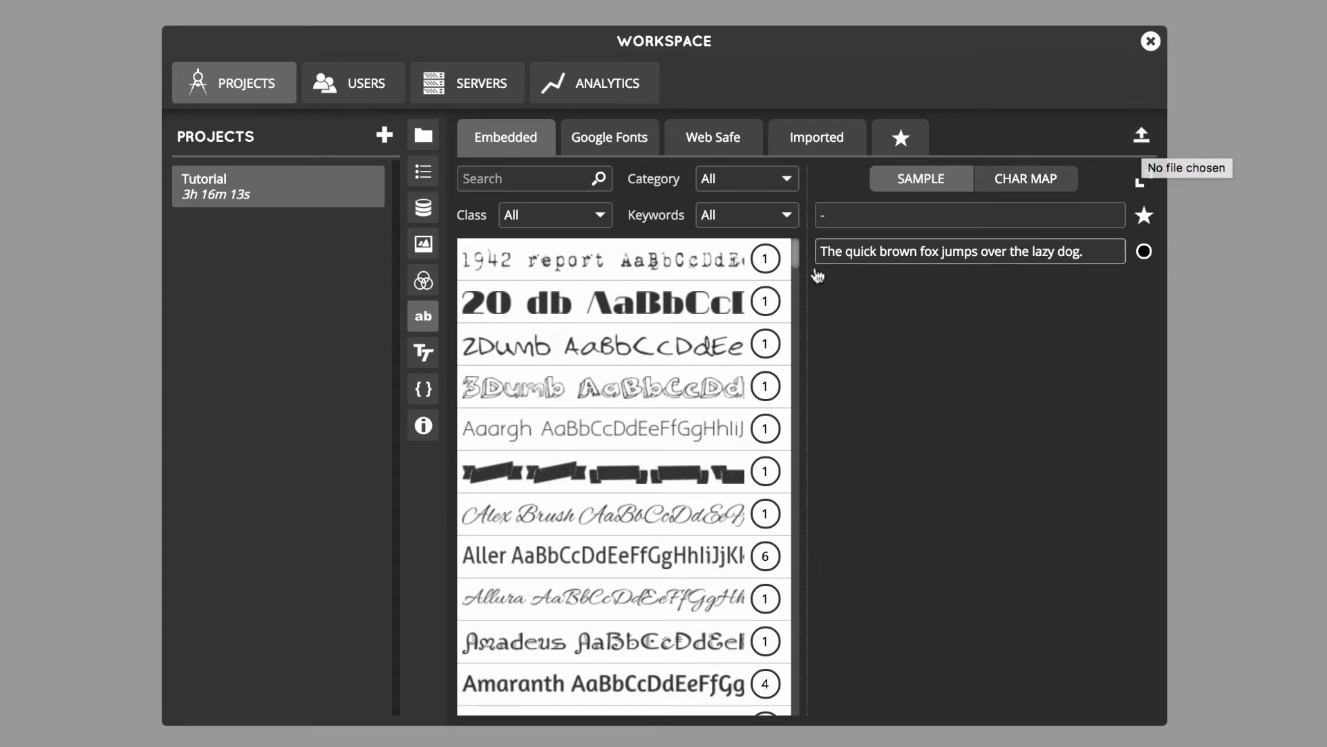
left_click(743, 311)
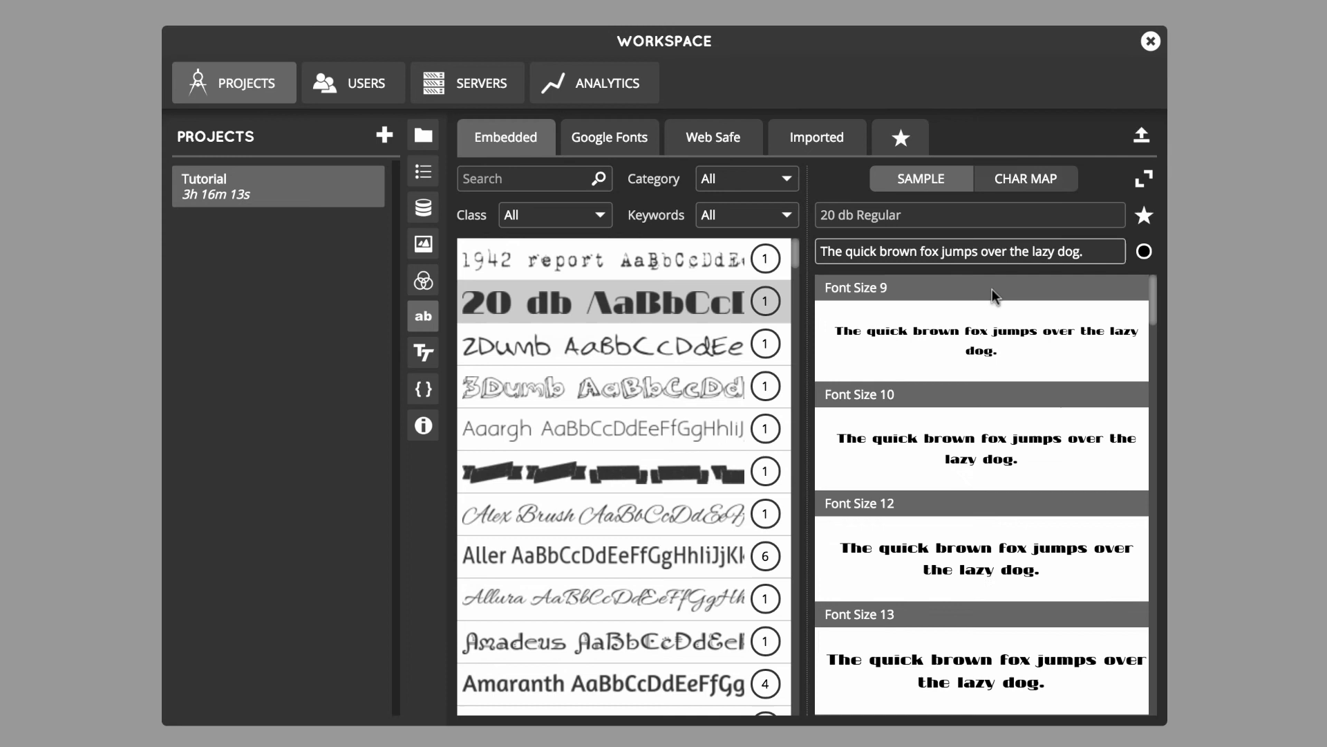
left_click(1013, 177)
scroll(975, 319, "down", 15)
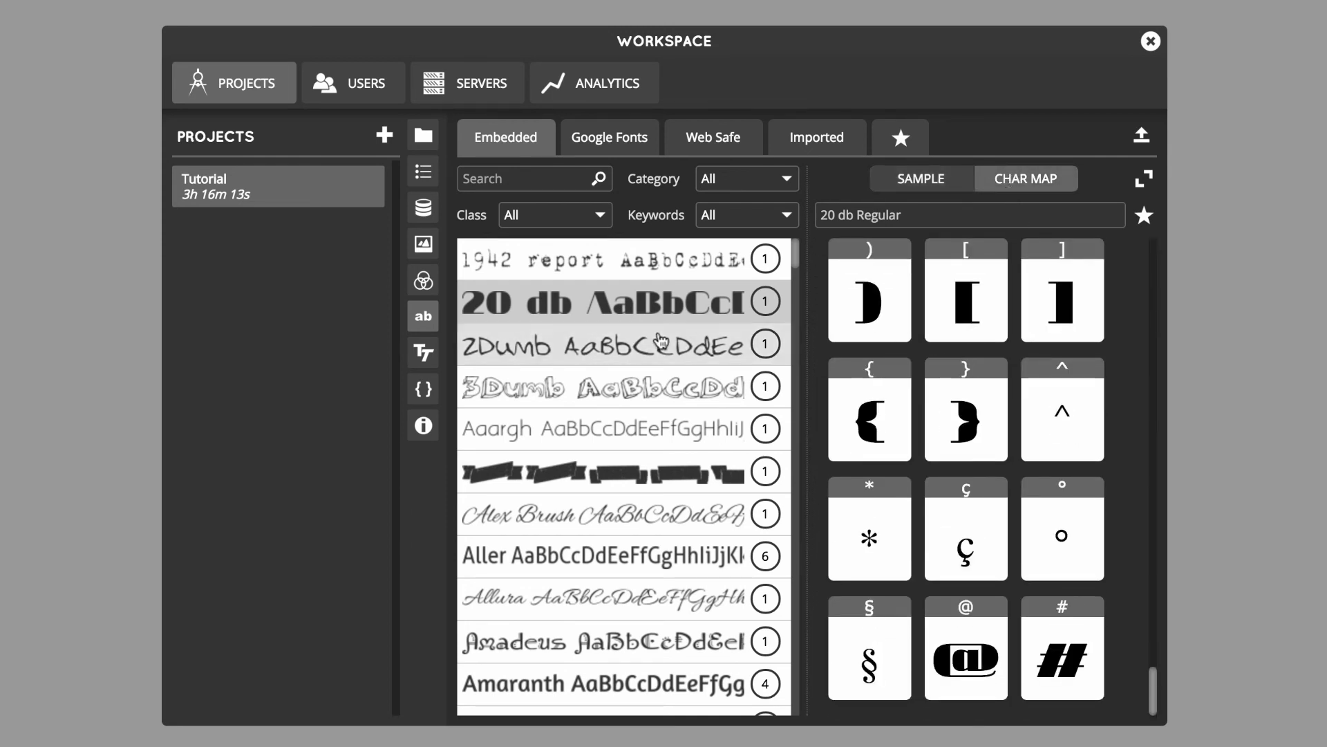
- Insert the text "Title" inside the HTML div of the Text object's title style and preview the result
left_click(428, 356)
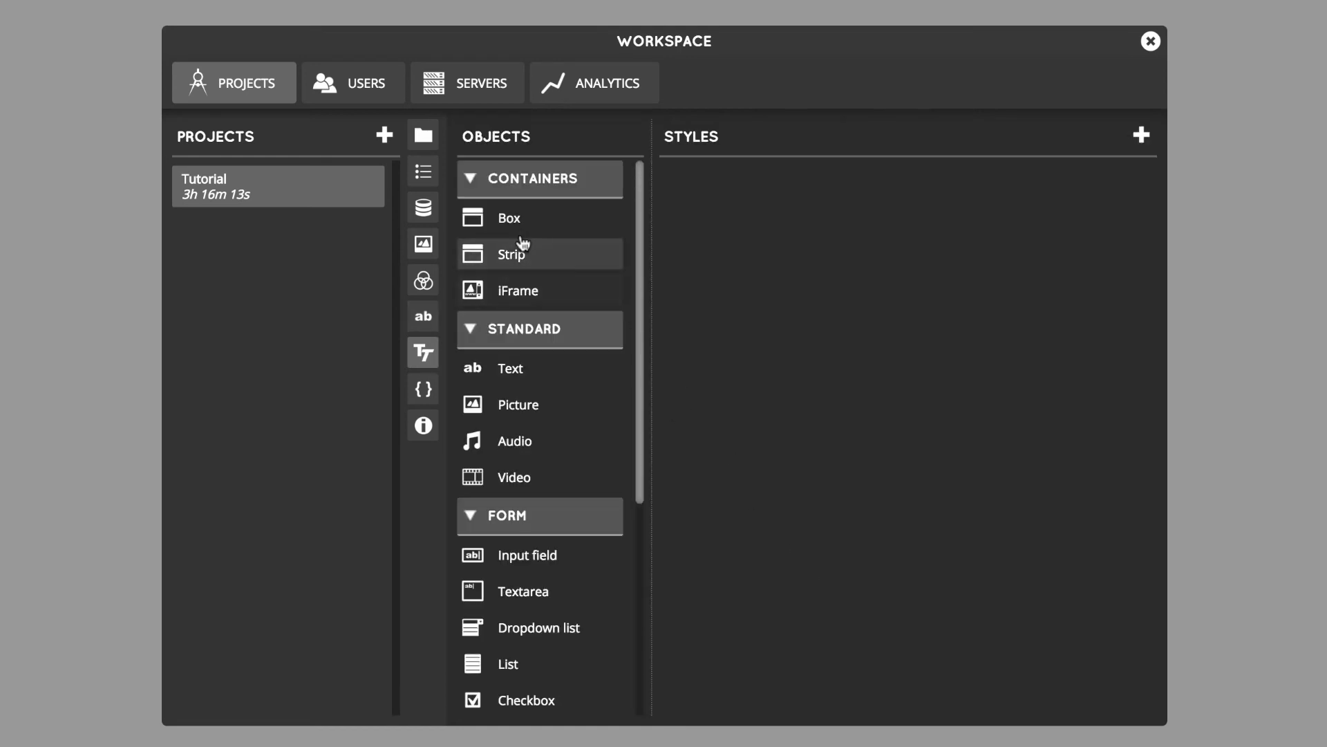
left_click(524, 384)
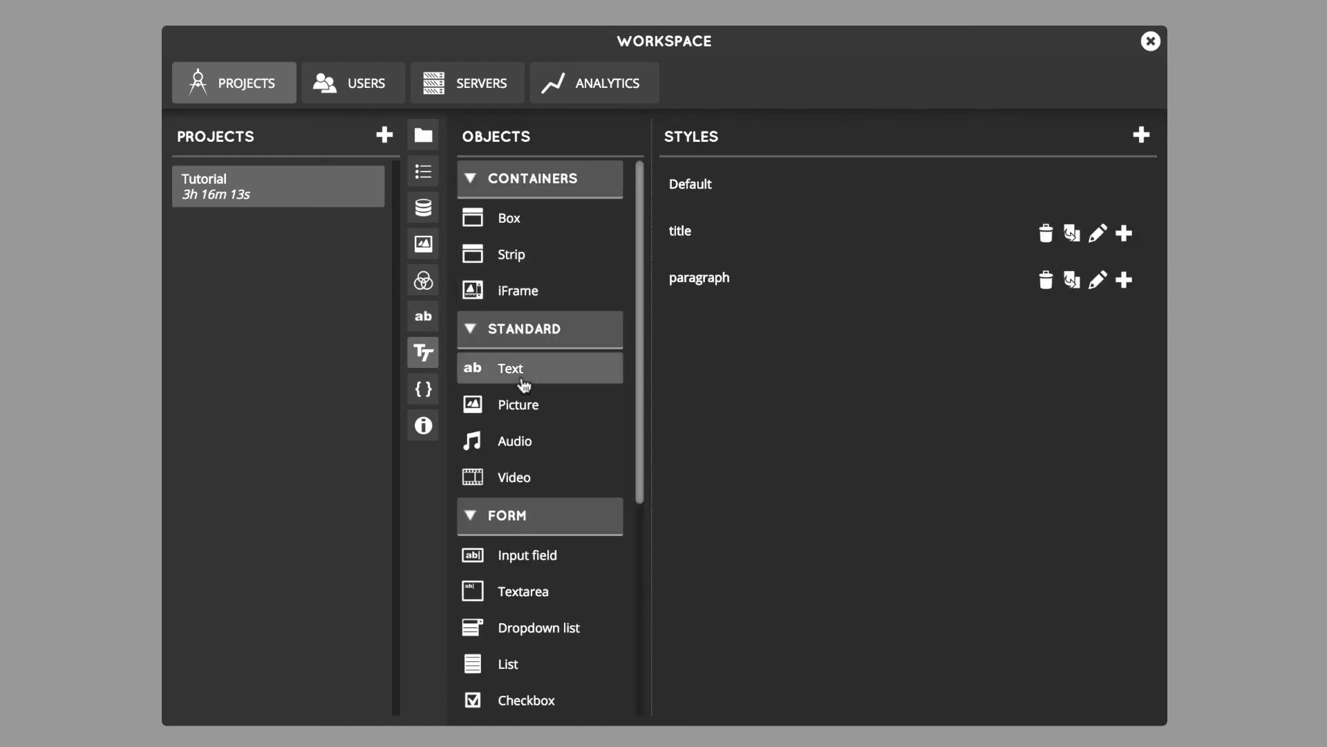
left_click(703, 254)
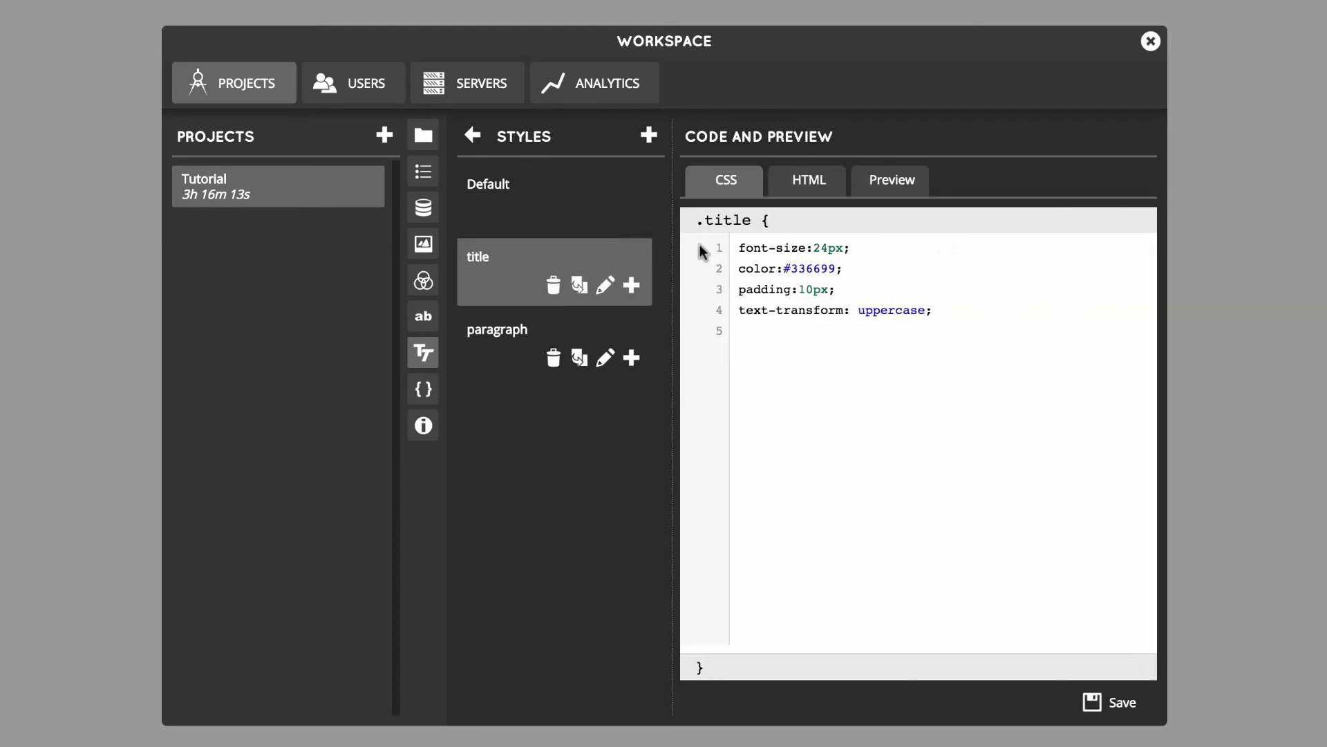
left_click(810, 182)
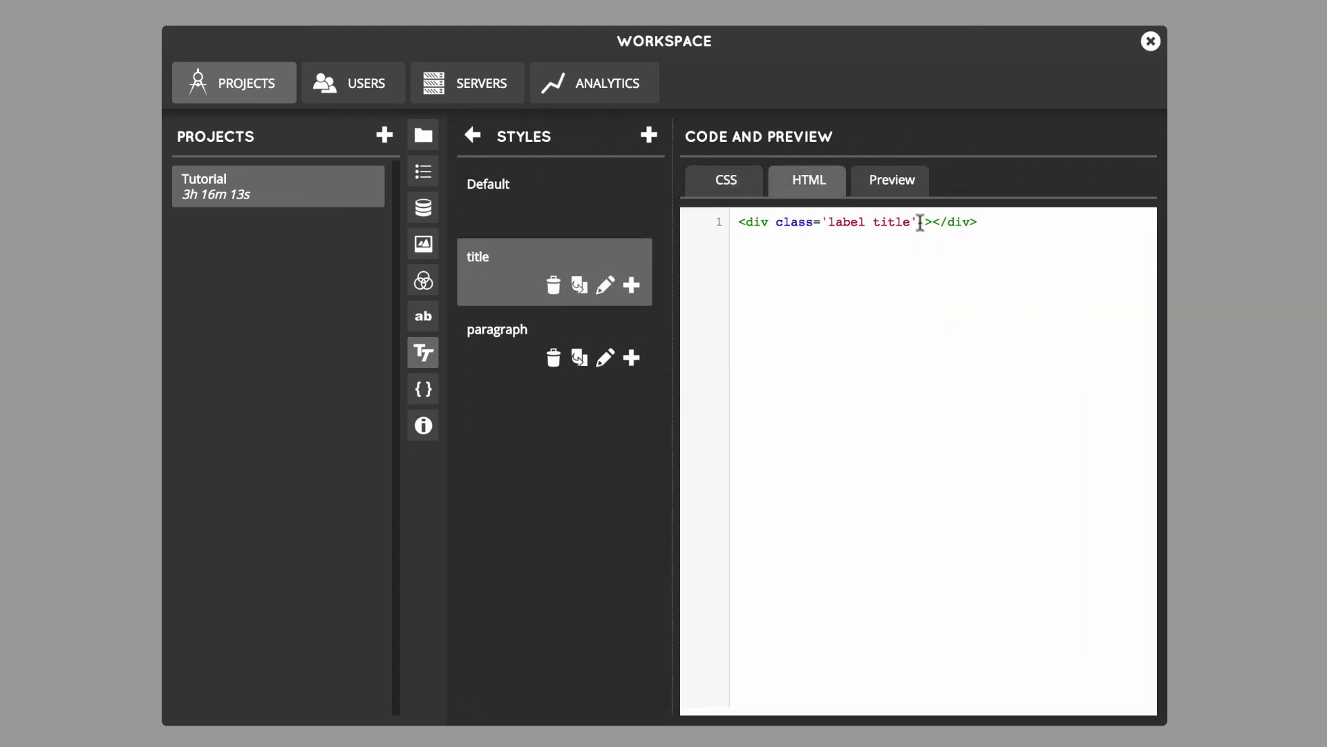
left_click(931, 222)
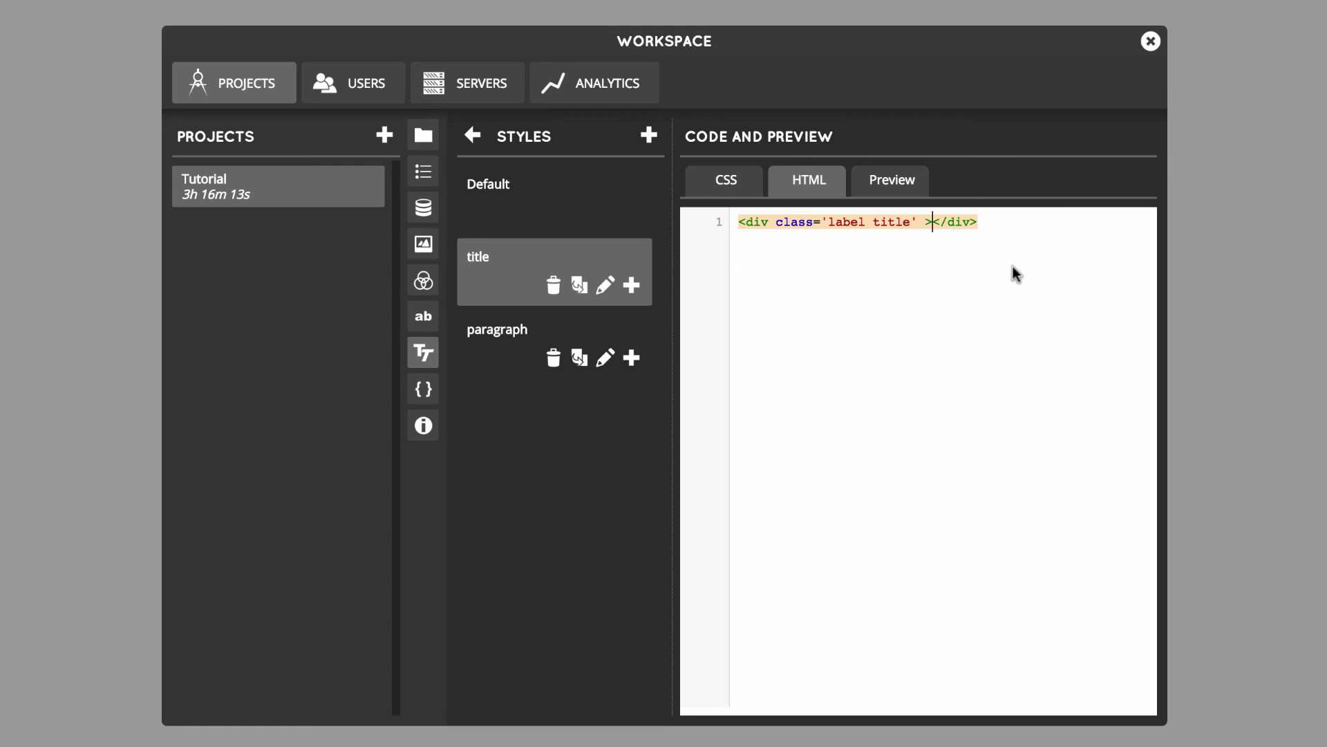
type("Title")
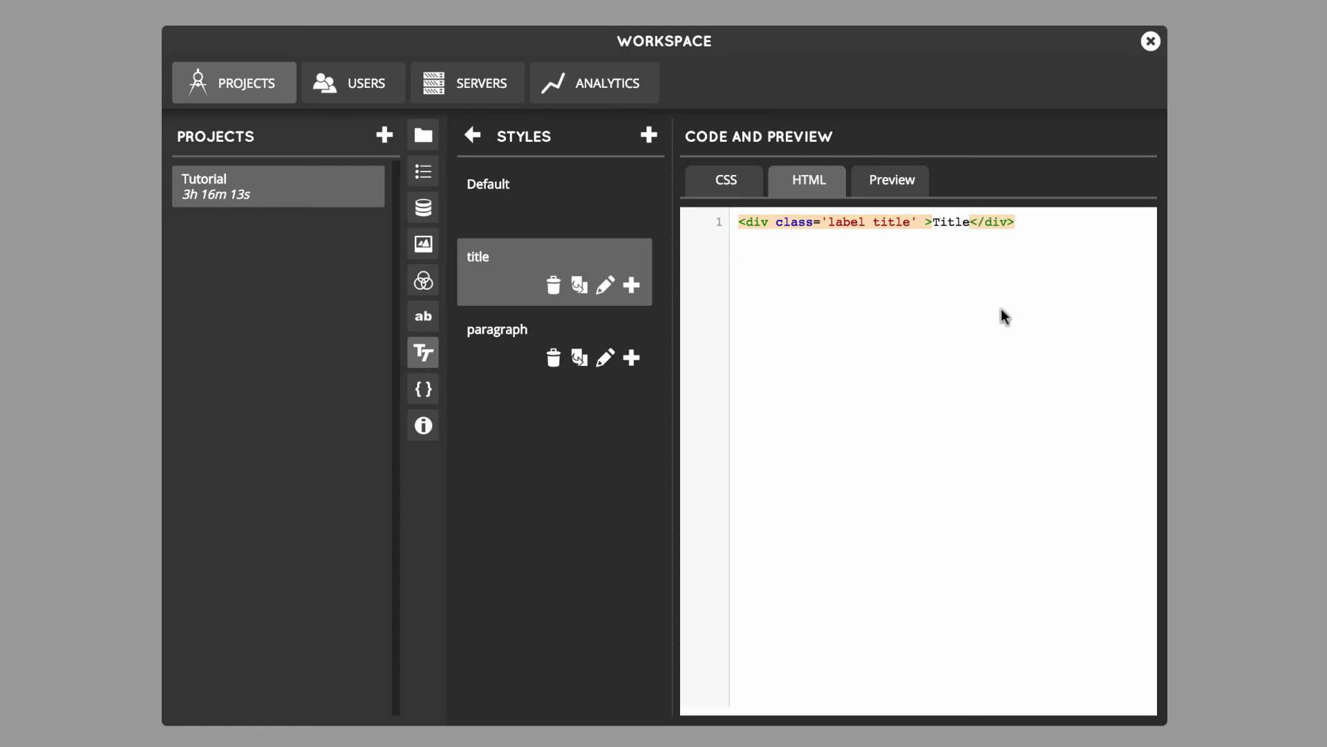
left_click(928, 188)
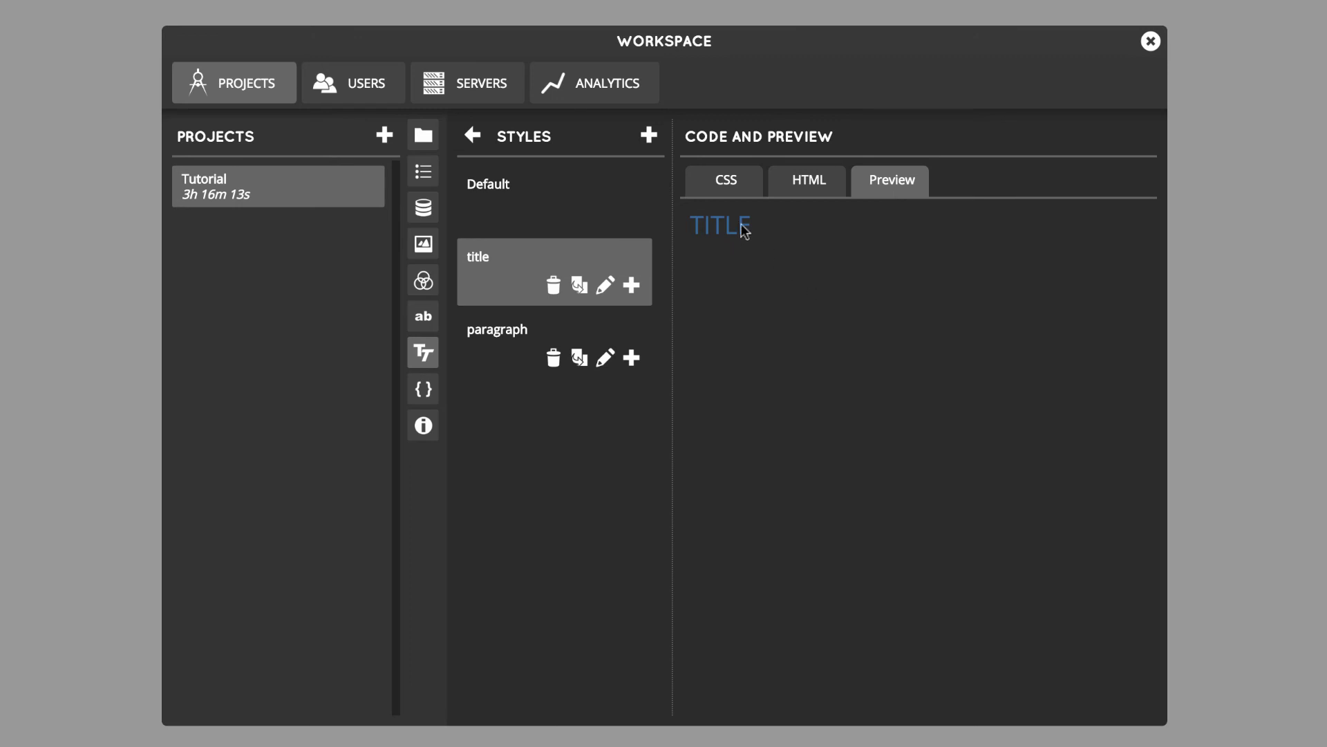
- View the code of the Function (Temperature), Good Morning, Change my mood and Get day snippets, and open the Tutorial project's information
left_click(428, 391)
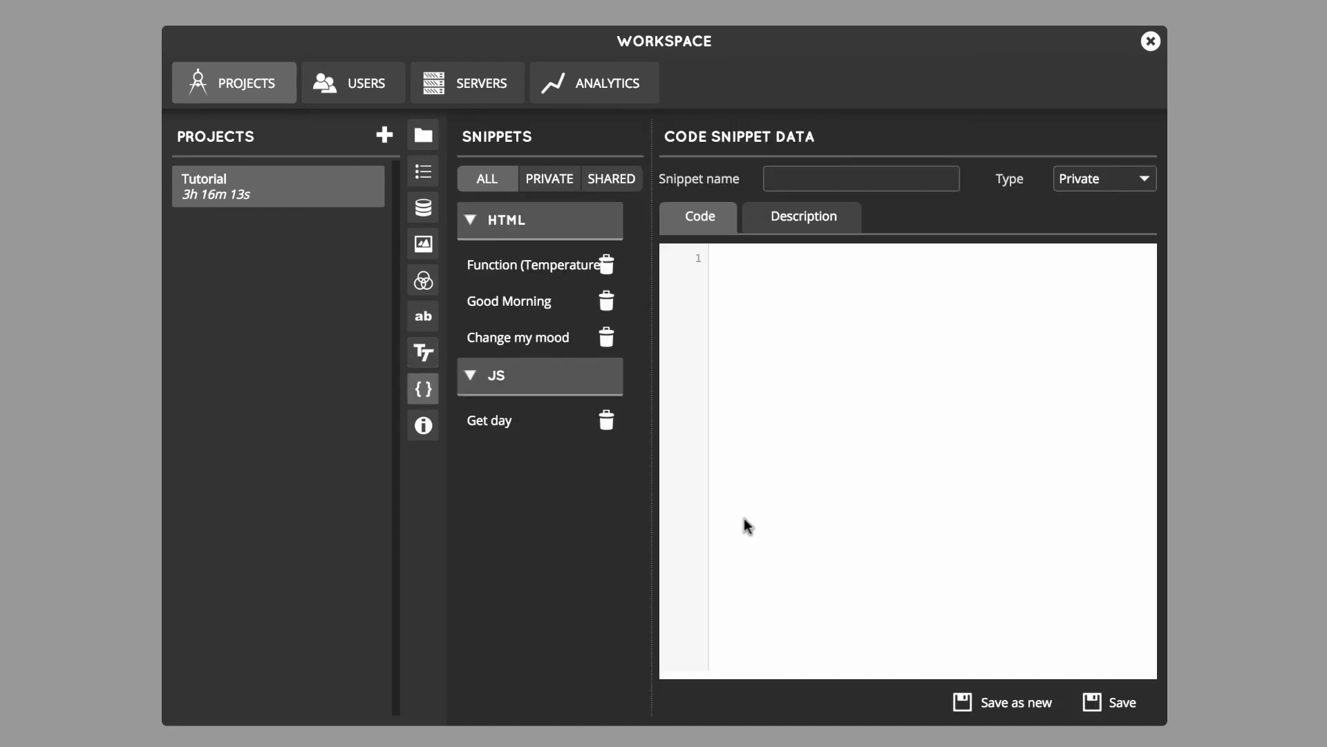
left_click(536, 270)
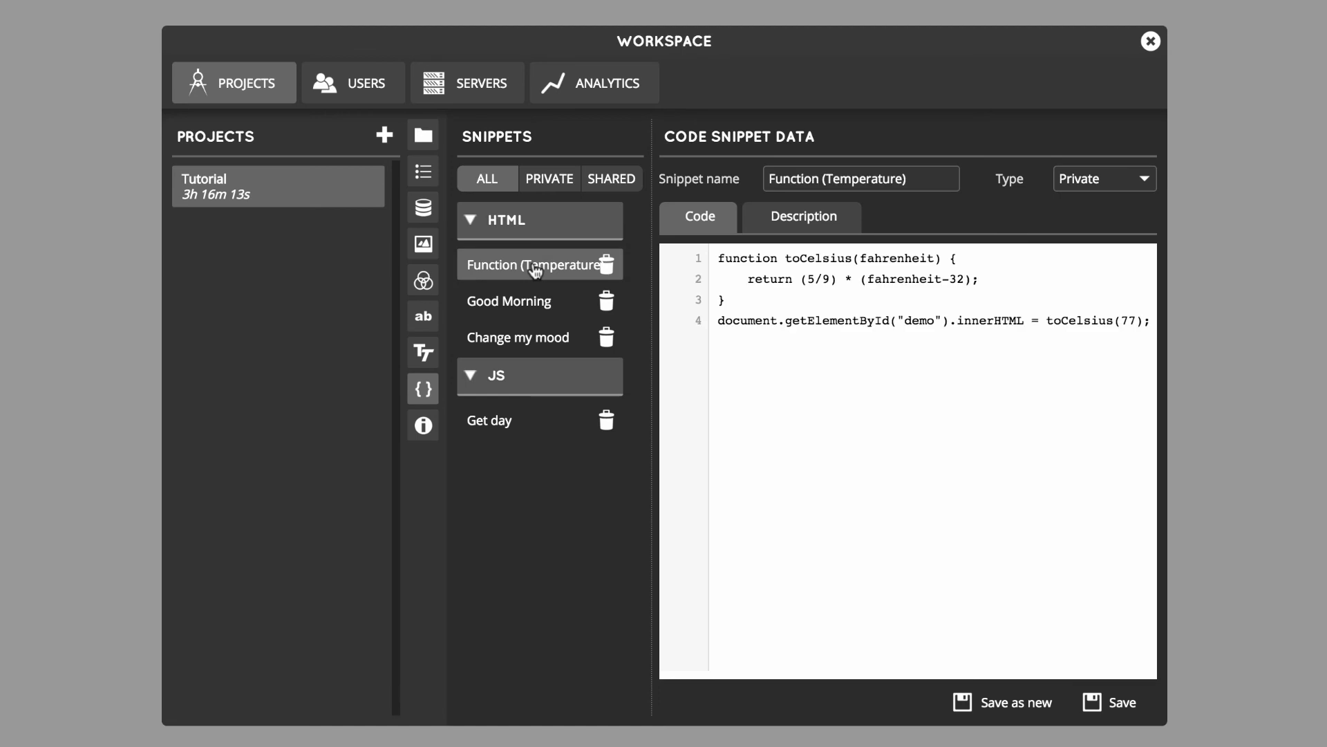
left_click(531, 308)
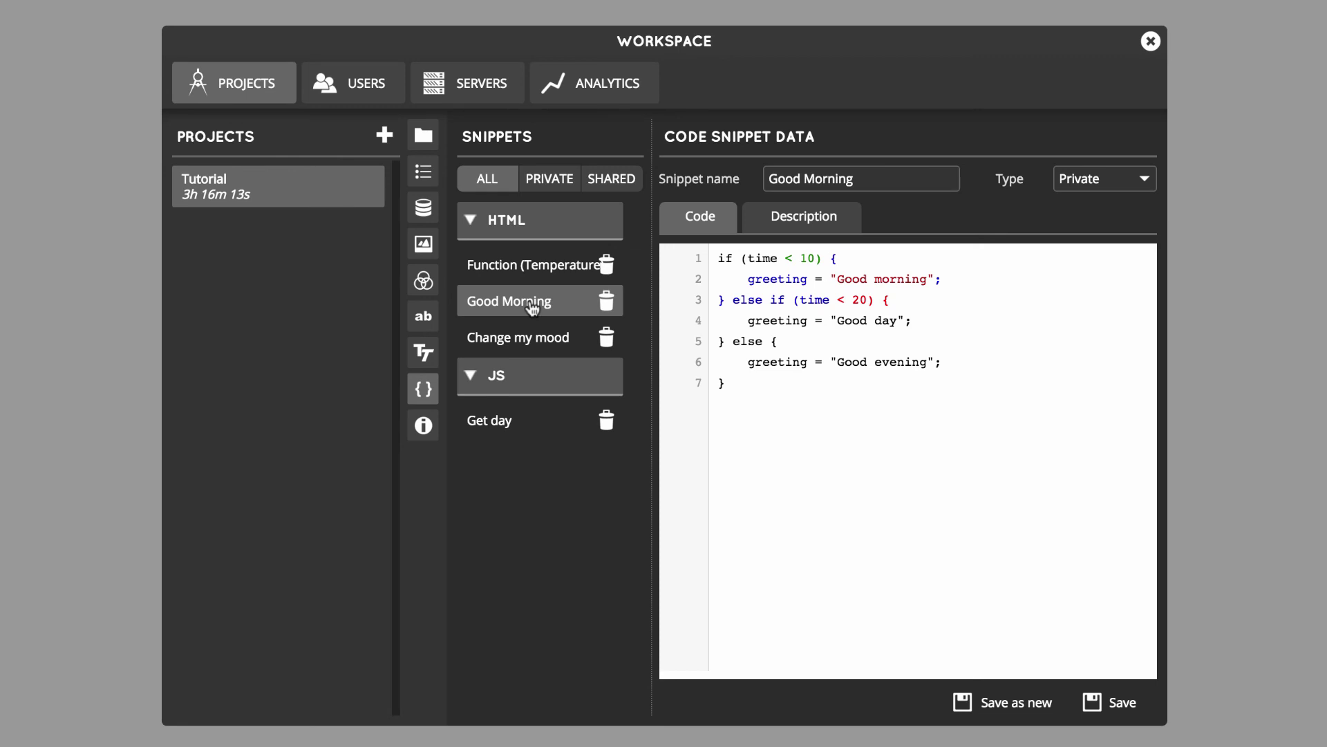
left_click(543, 352)
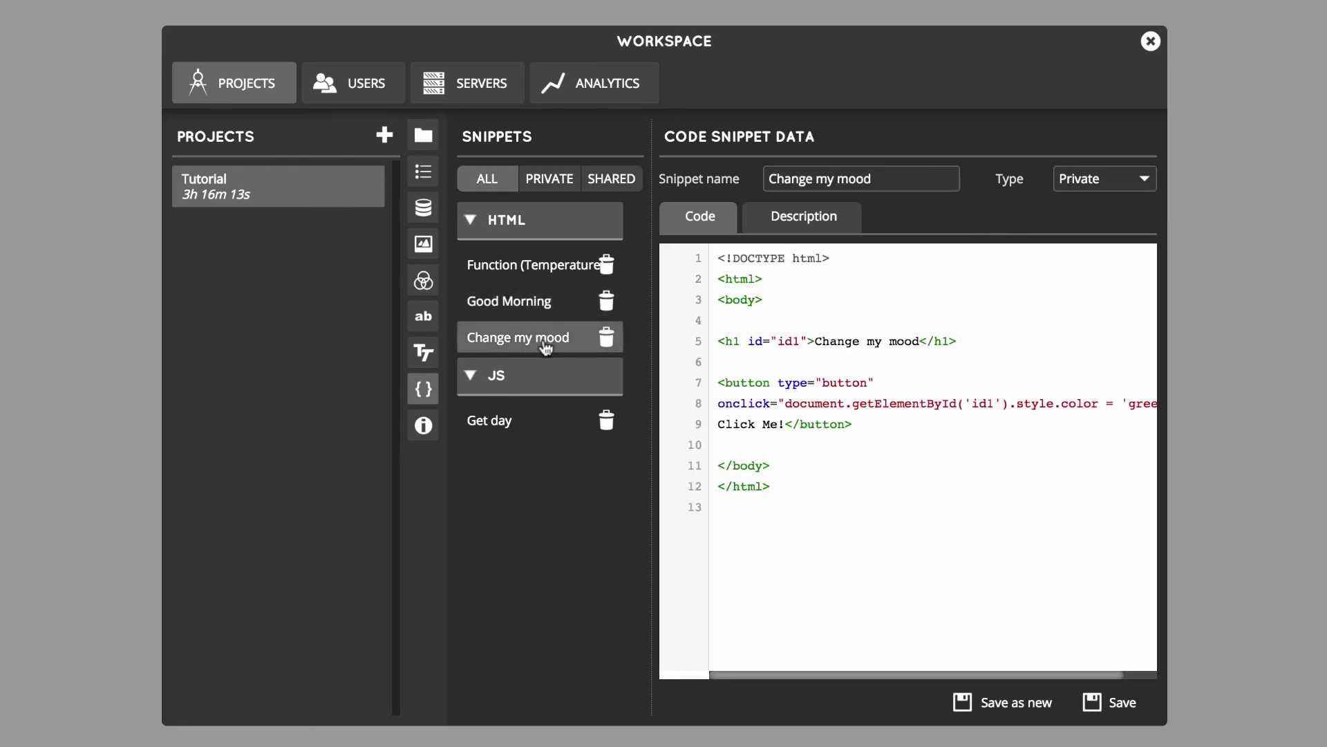
left_click(531, 427)
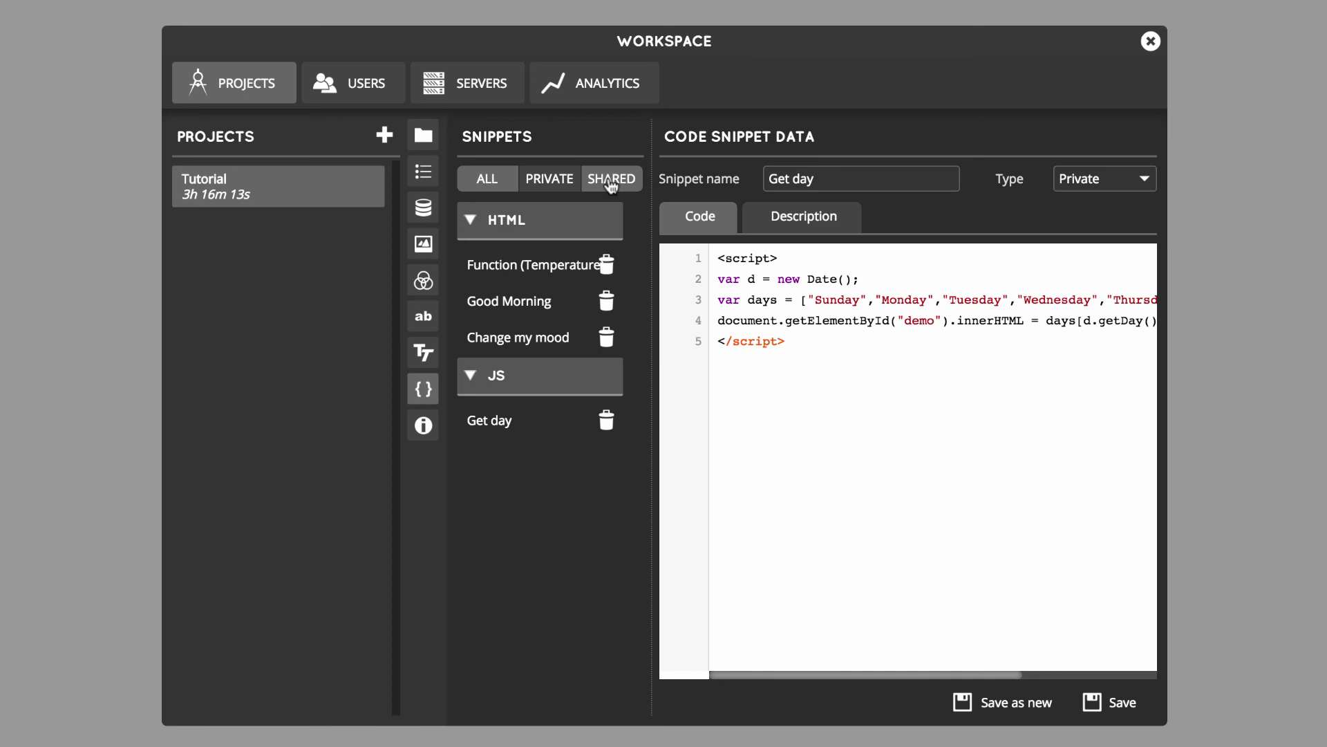
left_click(425, 427)
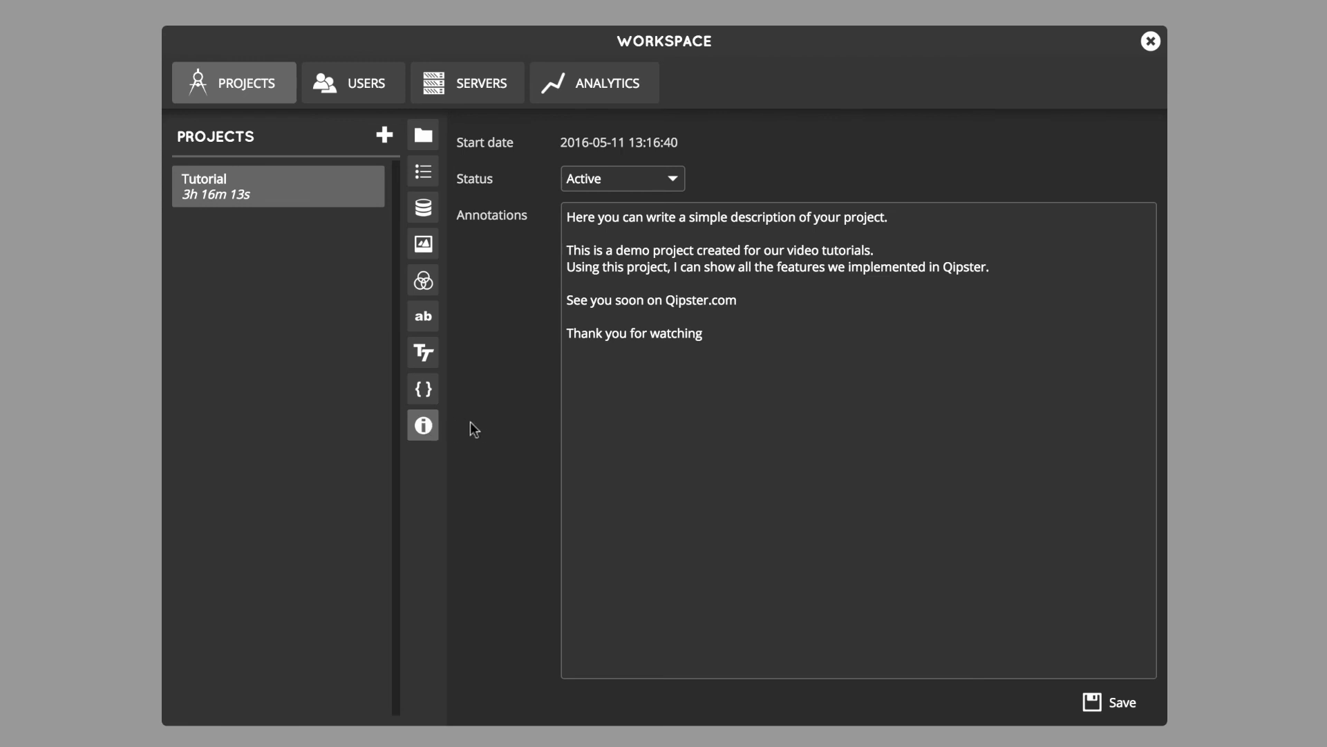